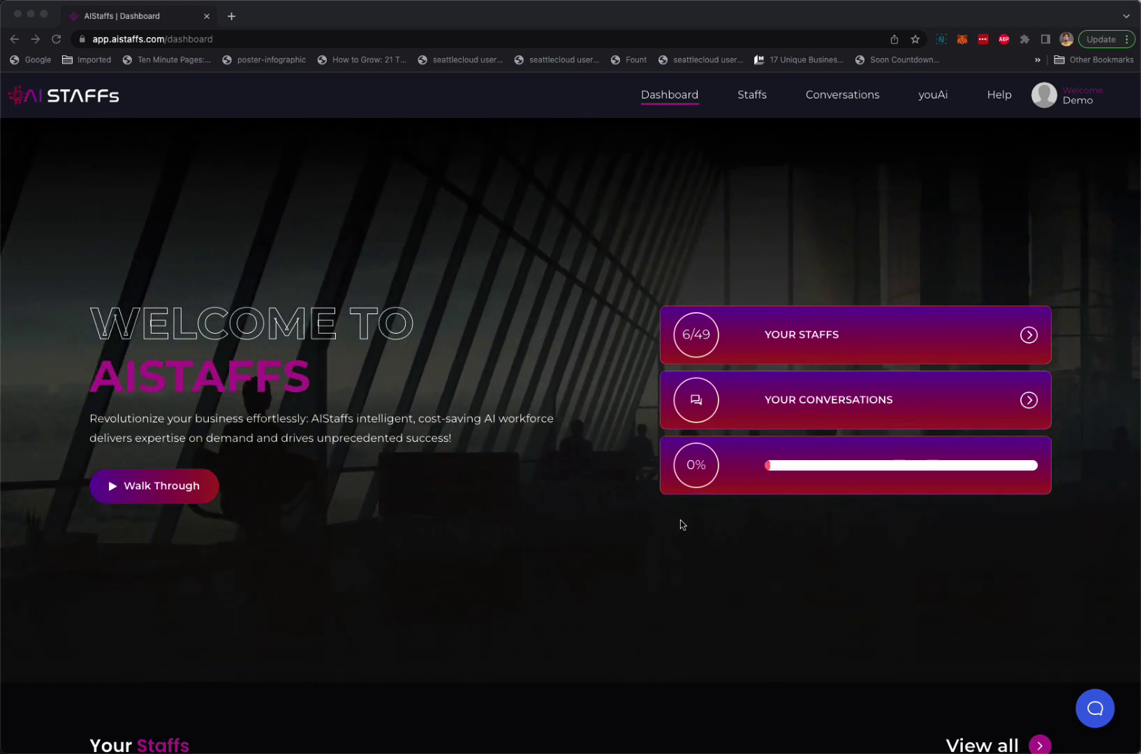
scroll(681, 524, down, 3)
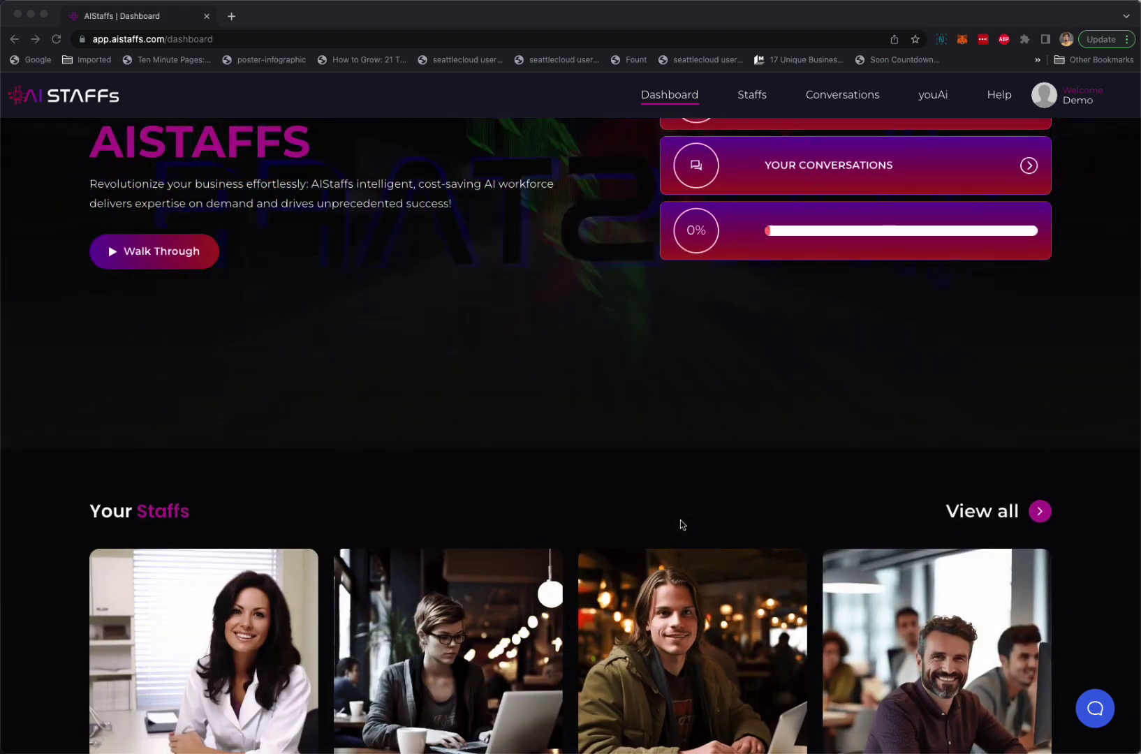
scroll(680, 525, up, 3)
scroll(680, 524, down, 5)
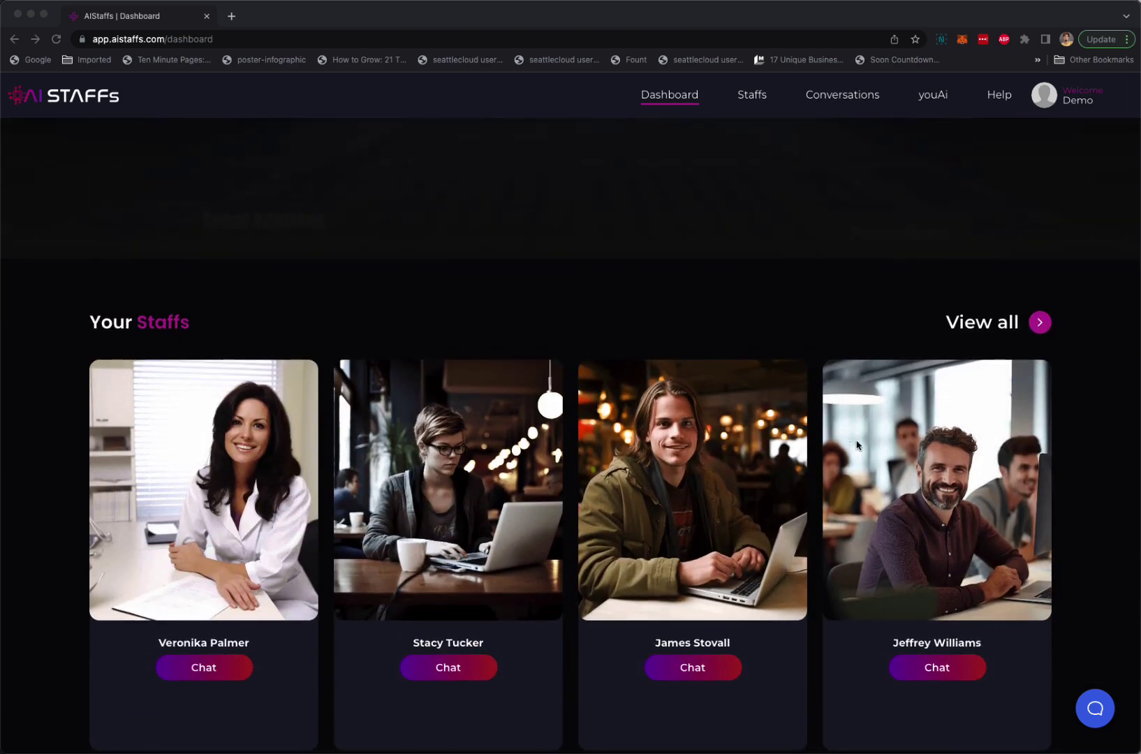
scroll(924, 463, down, 2)
scroll(922, 463, down, 4)
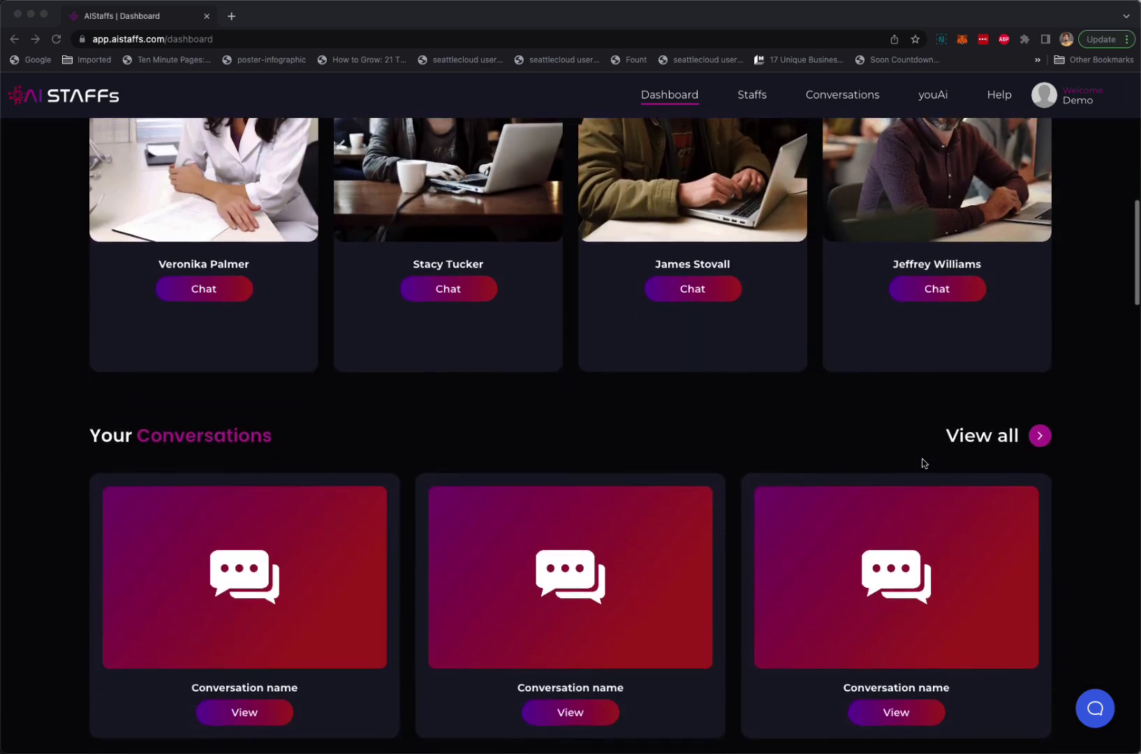
scroll(196, 568, down, 1)
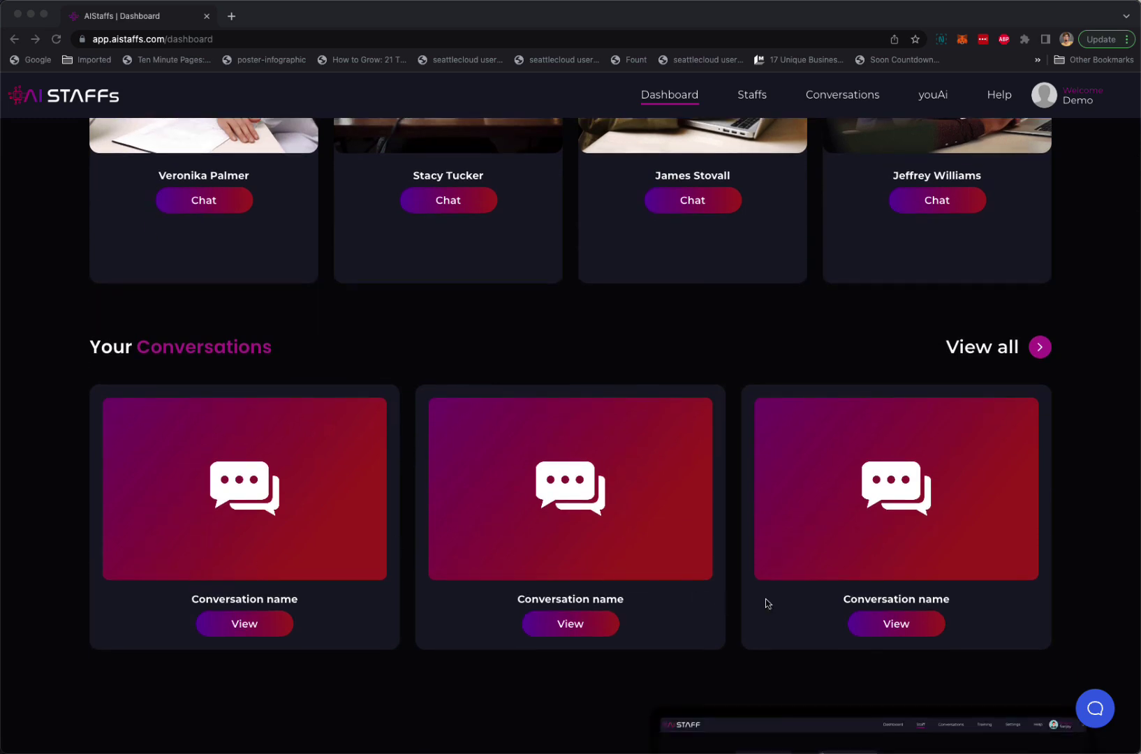
scroll(973, 594, down, 1)
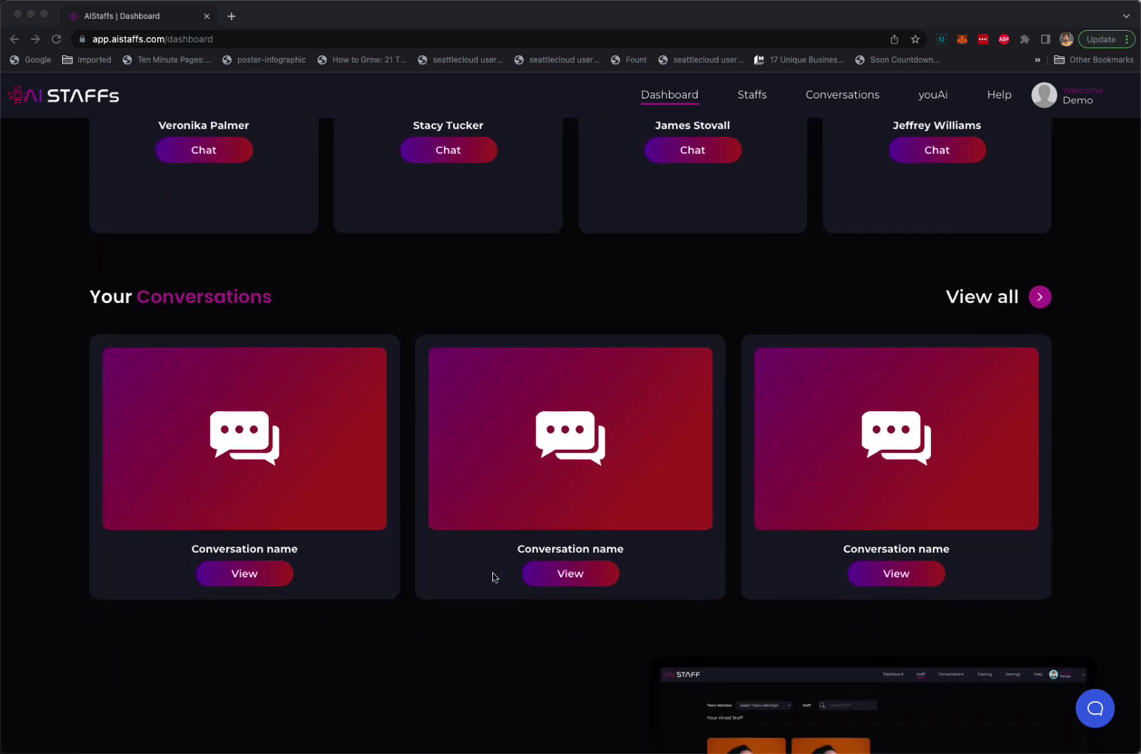
Step: Show the options menu for the first conversation card on the Dashboard
click(367, 366)
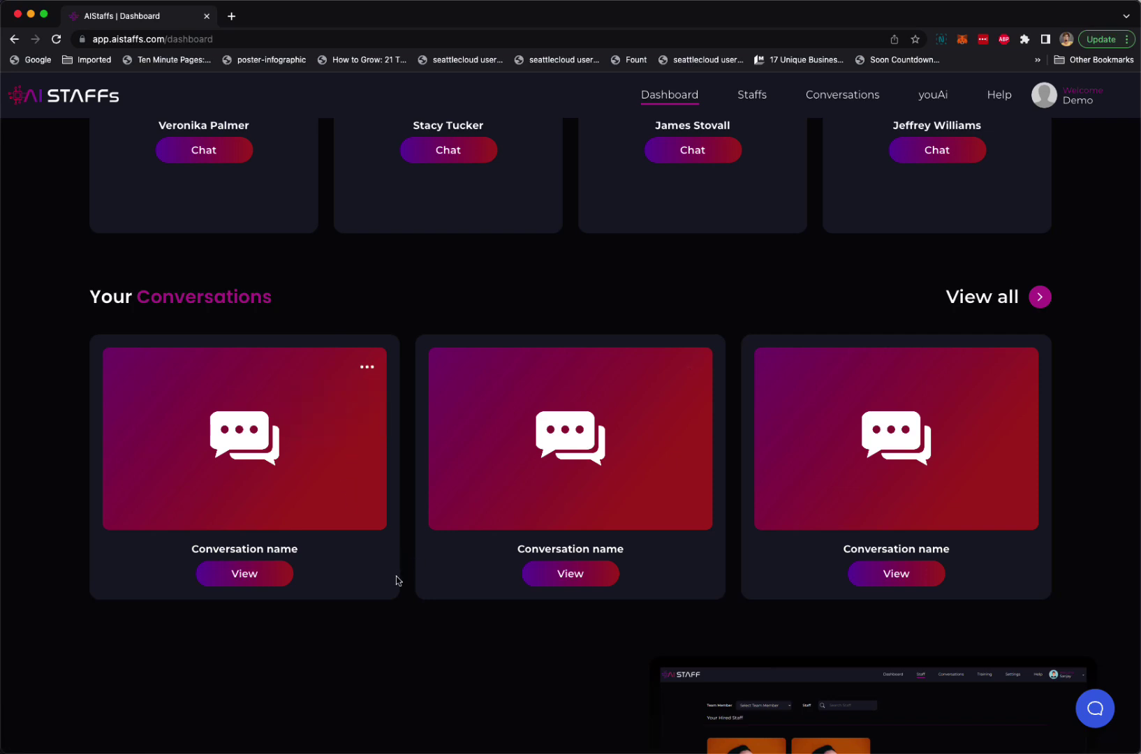
scroll(397, 581, down, 2)
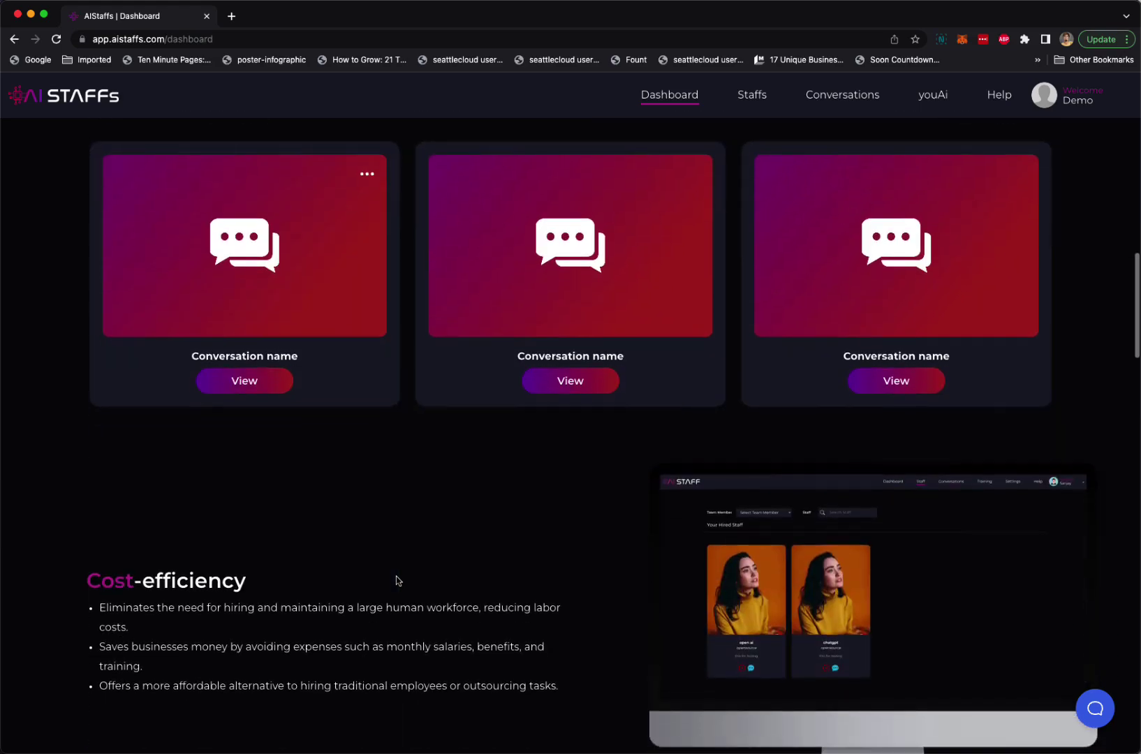
scroll(676, 599, down, 5)
scroll(674, 601, down, 5)
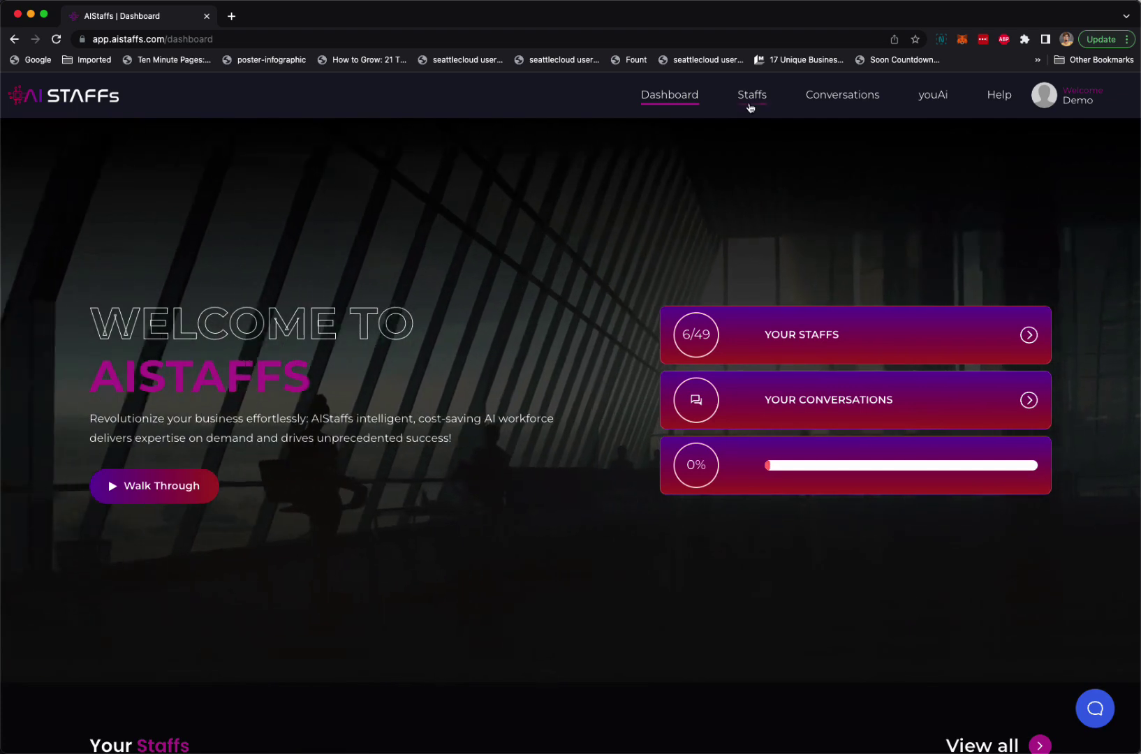
click(752, 104)
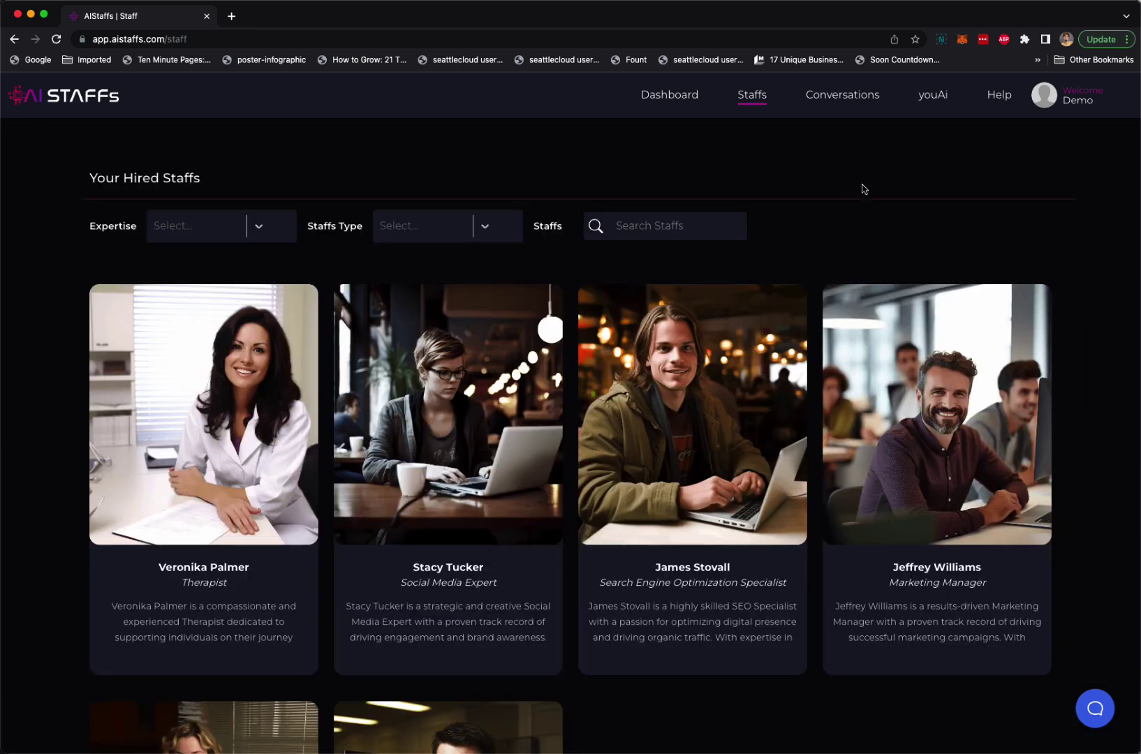
scroll(829, 577, down, 5)
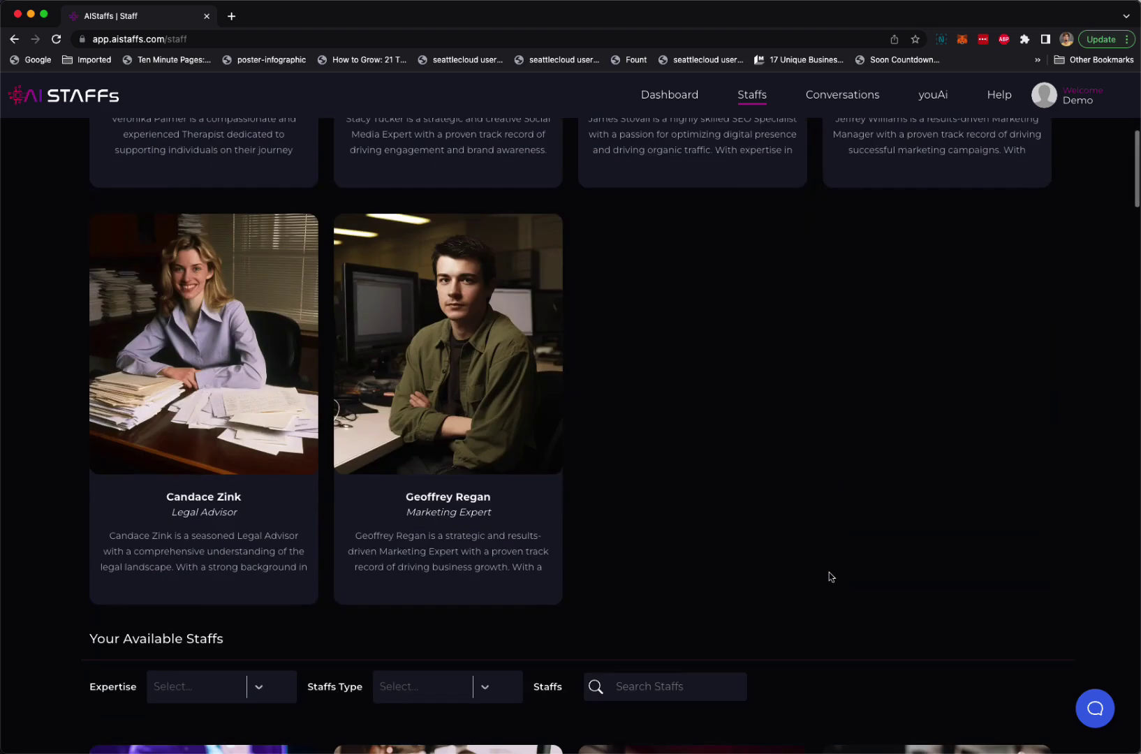
scroll(830, 577, down, 3)
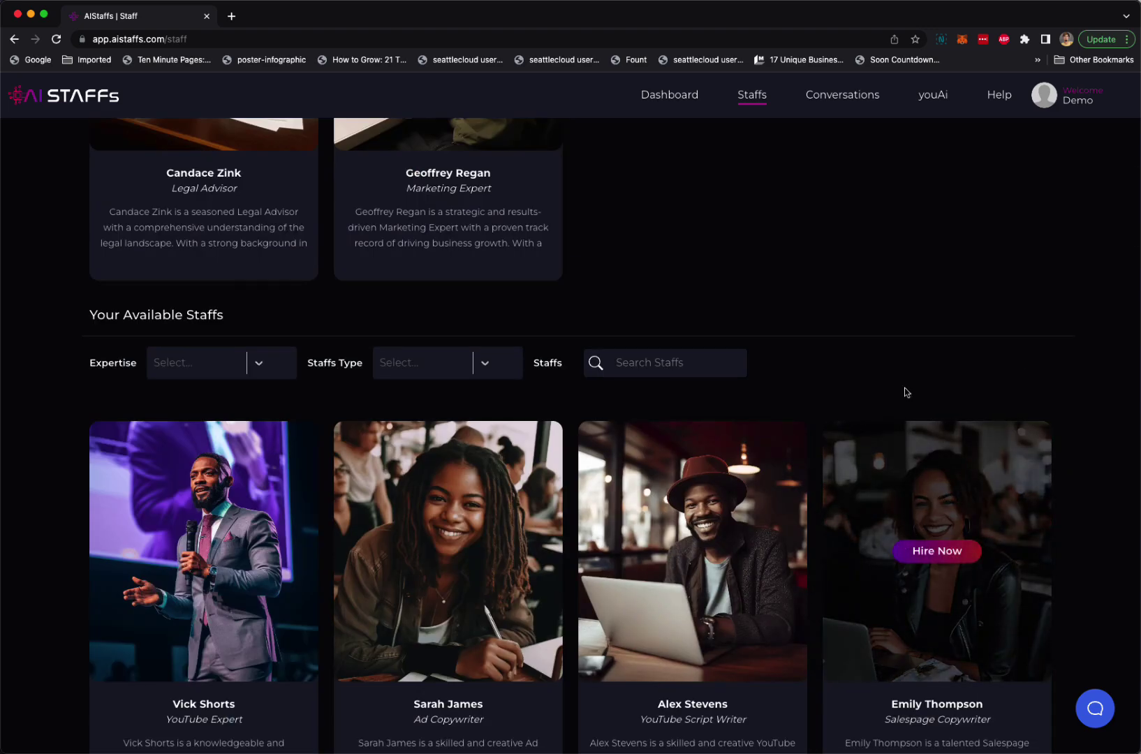
scroll(1100, 527, down, 2)
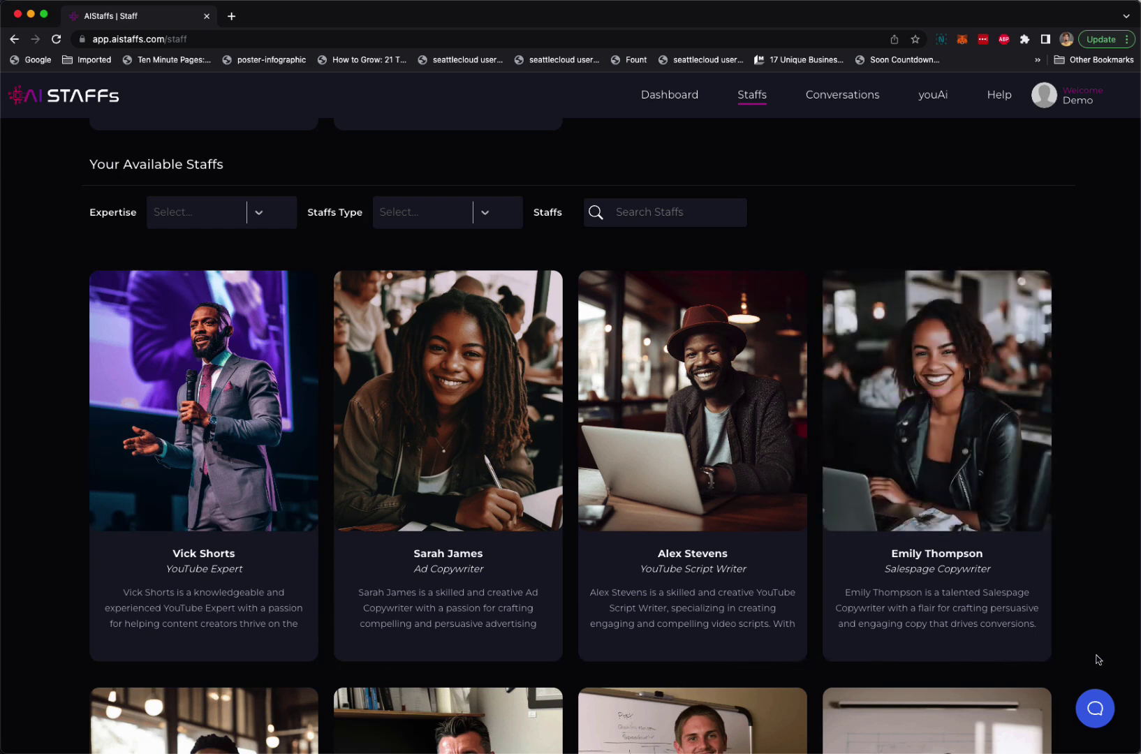
scroll(1099, 660, down, 3)
scroll(1098, 661, down, 3)
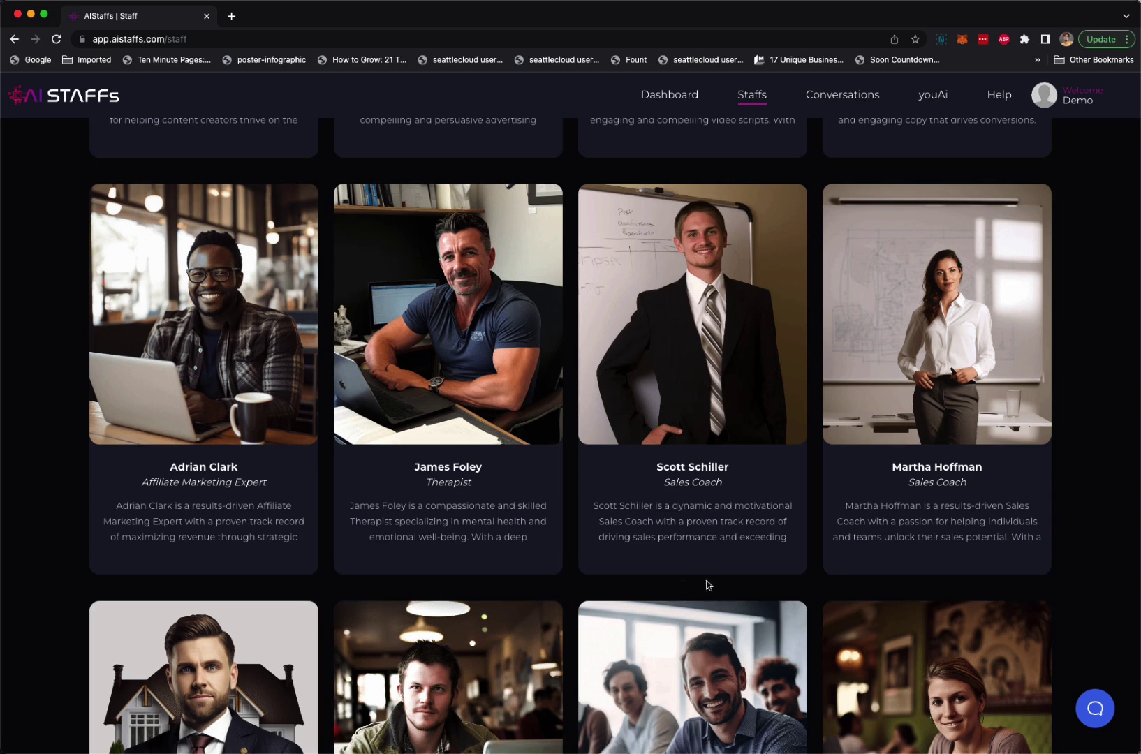
scroll(1094, 587, down, 5)
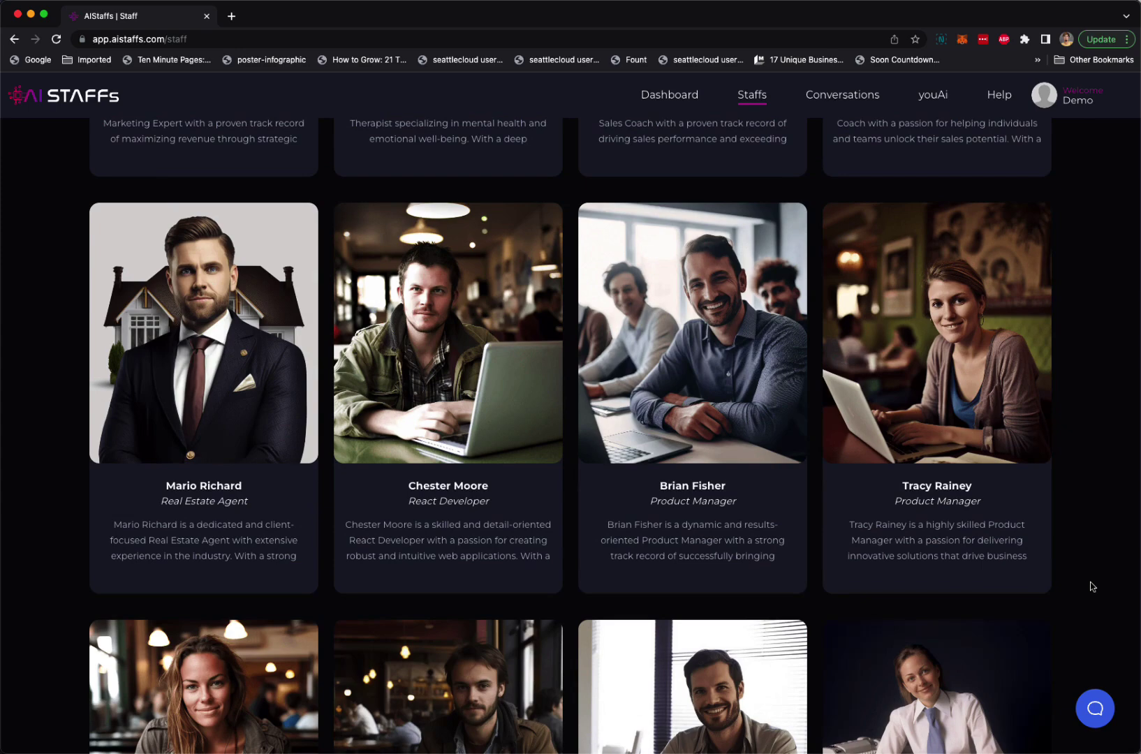
scroll(1093, 588, down, 1)
scroll(1092, 587, down, 4)
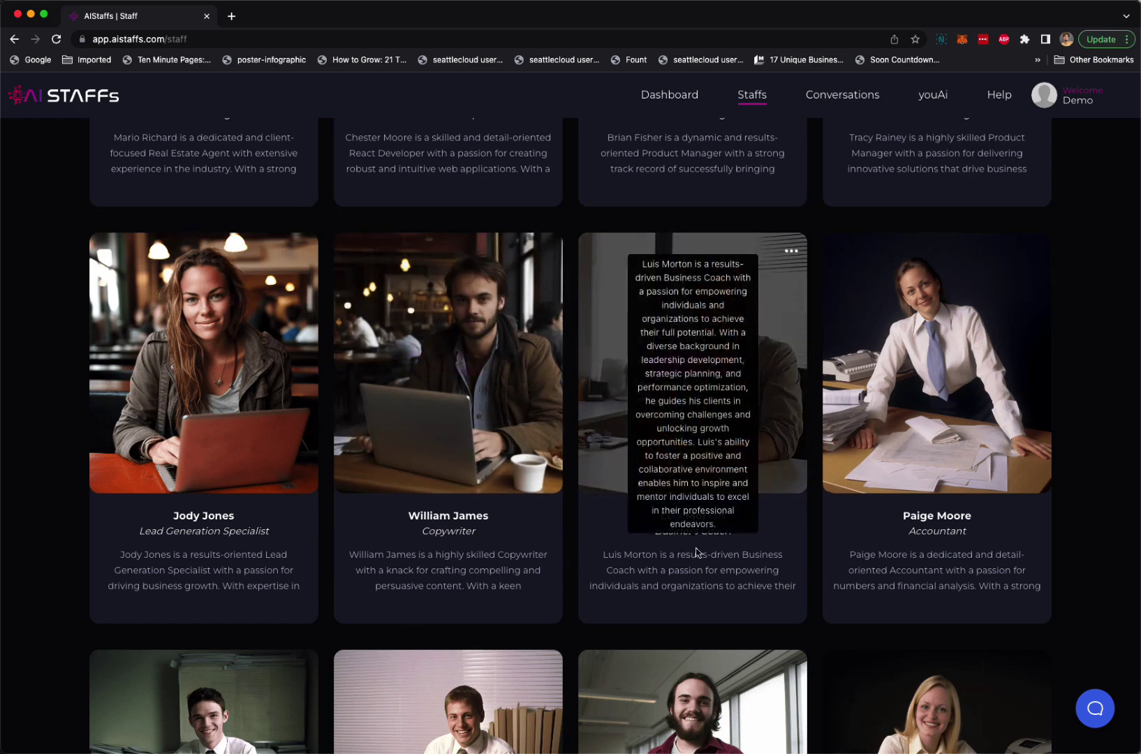
scroll(970, 607, down, 2)
scroll(969, 606, down, 2)
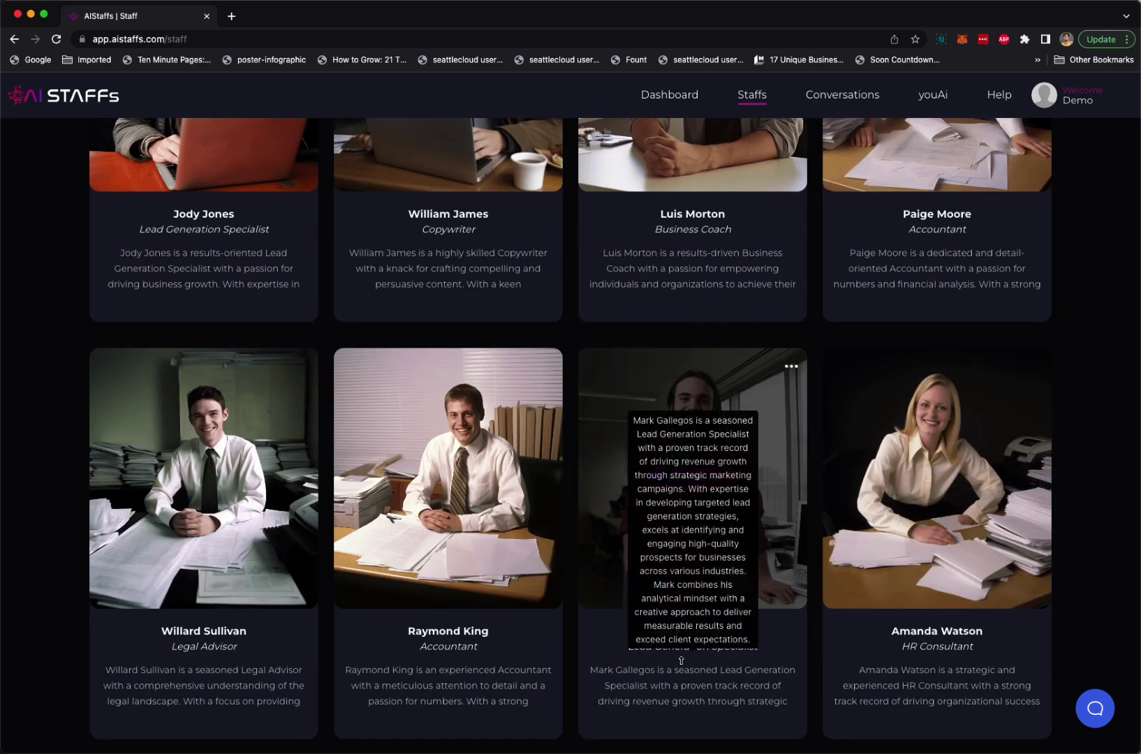
scroll(365, 705, down, 1)
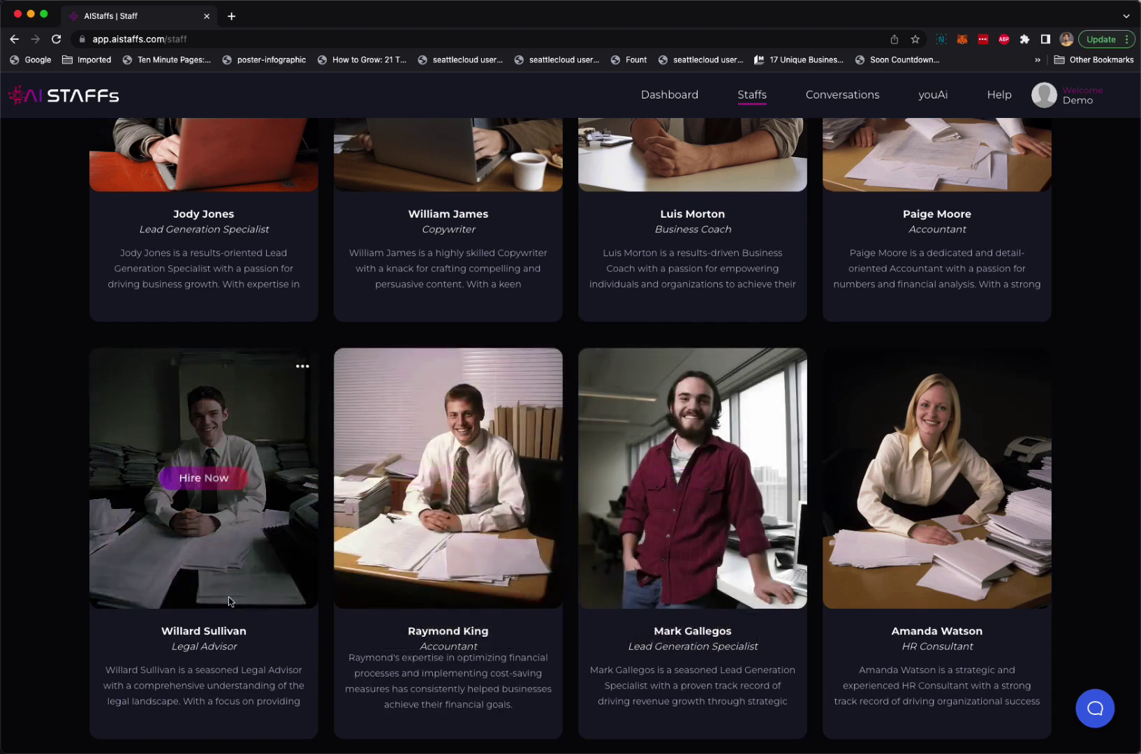
scroll(227, 597, down, 5)
scroll(228, 603, down, 2)
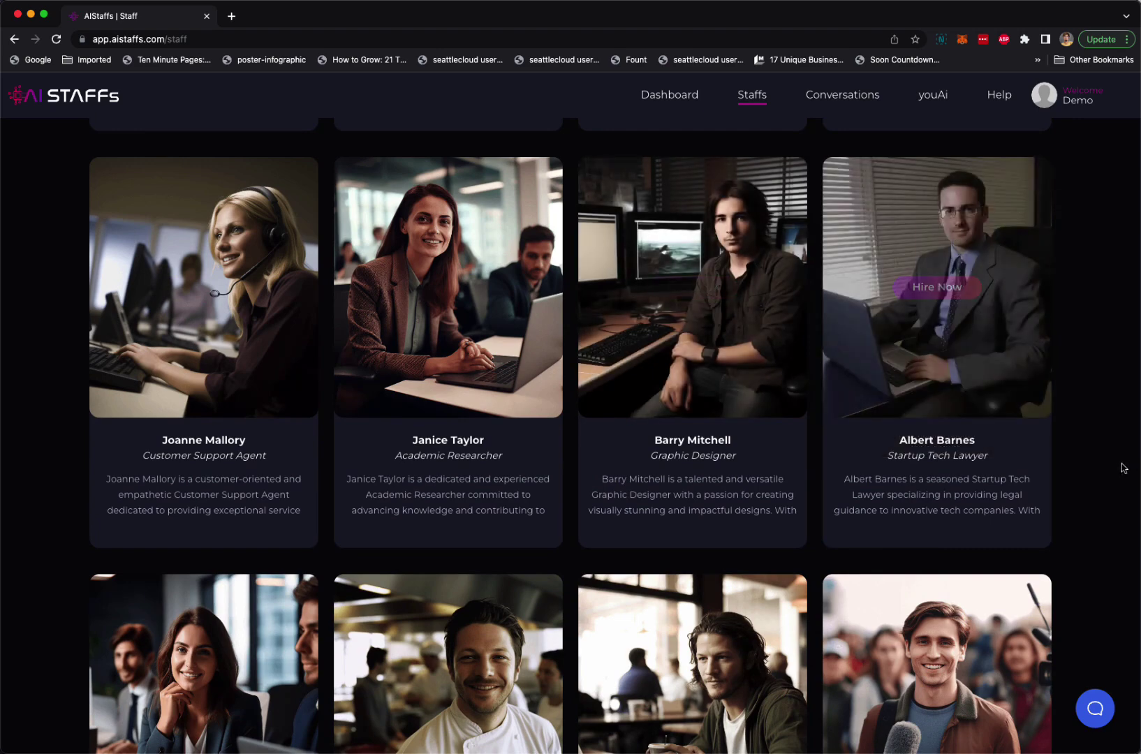
scroll(1100, 602, down, 3)
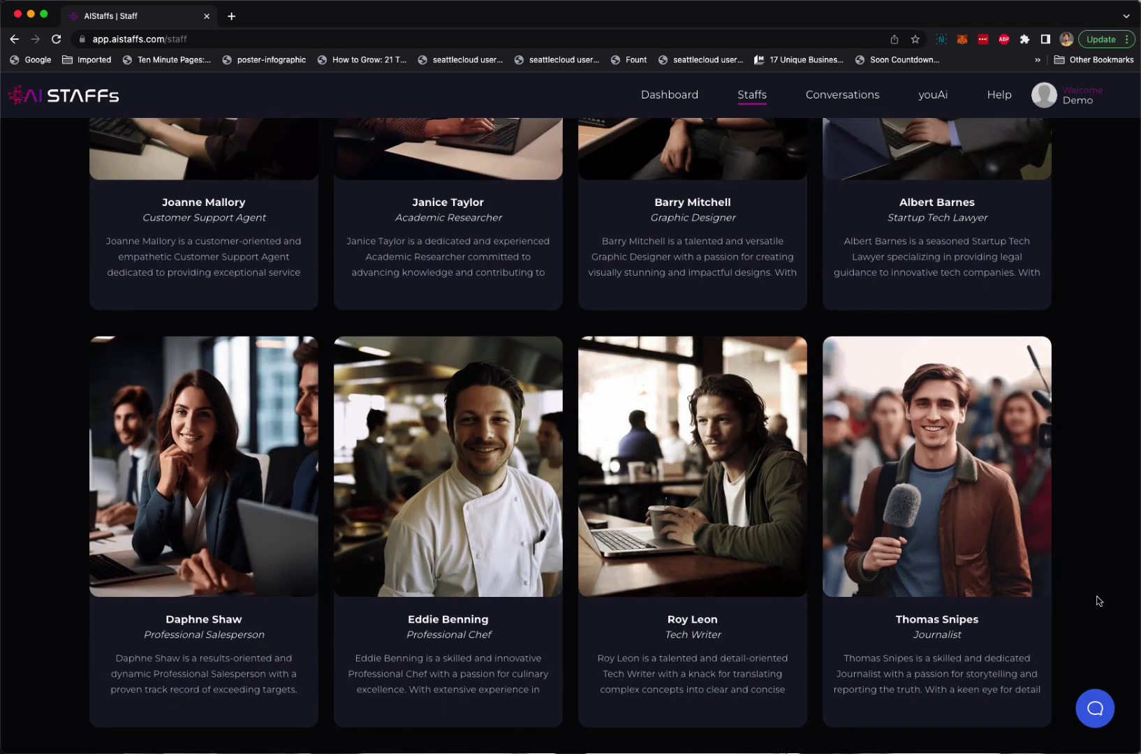
scroll(1099, 602, down, 2)
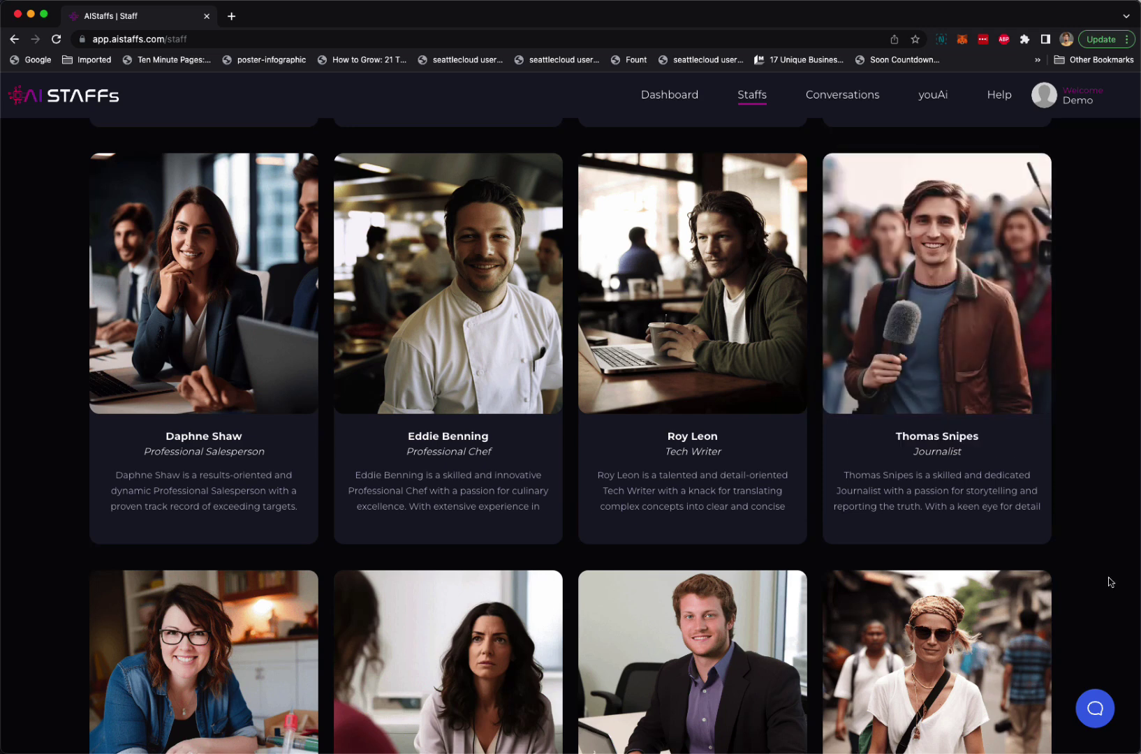
scroll(1110, 582, down, 2)
scroll(1111, 582, down, 1)
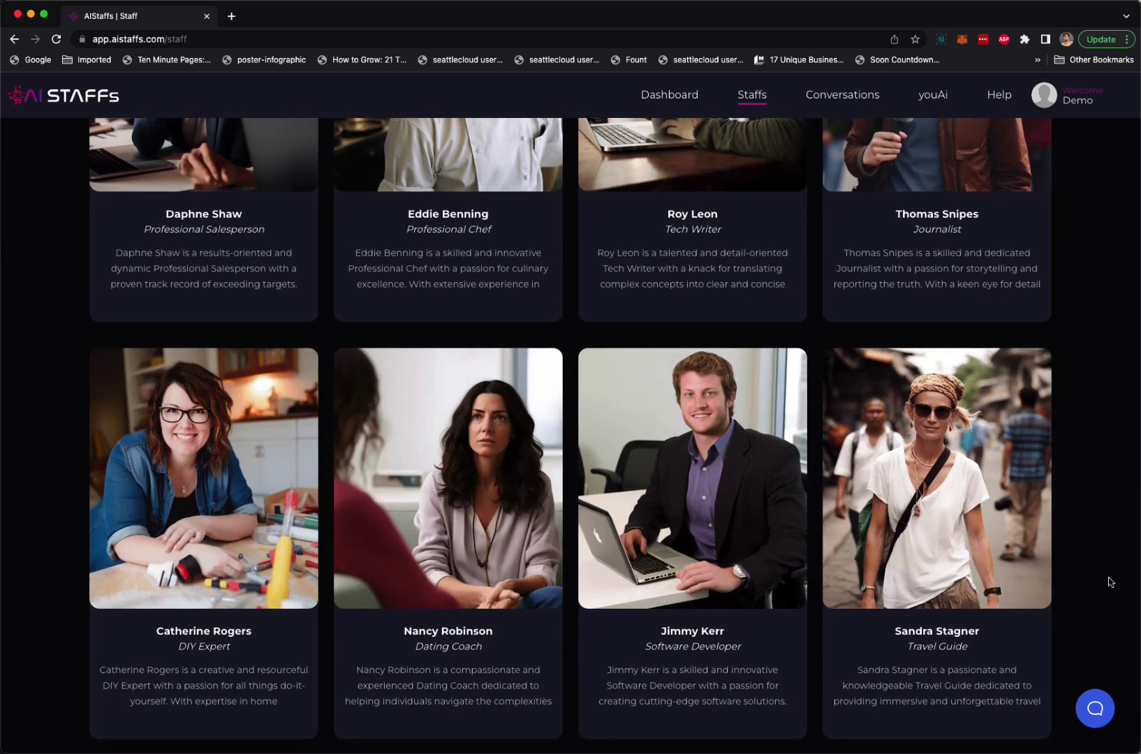
scroll(1110, 582, down, 1)
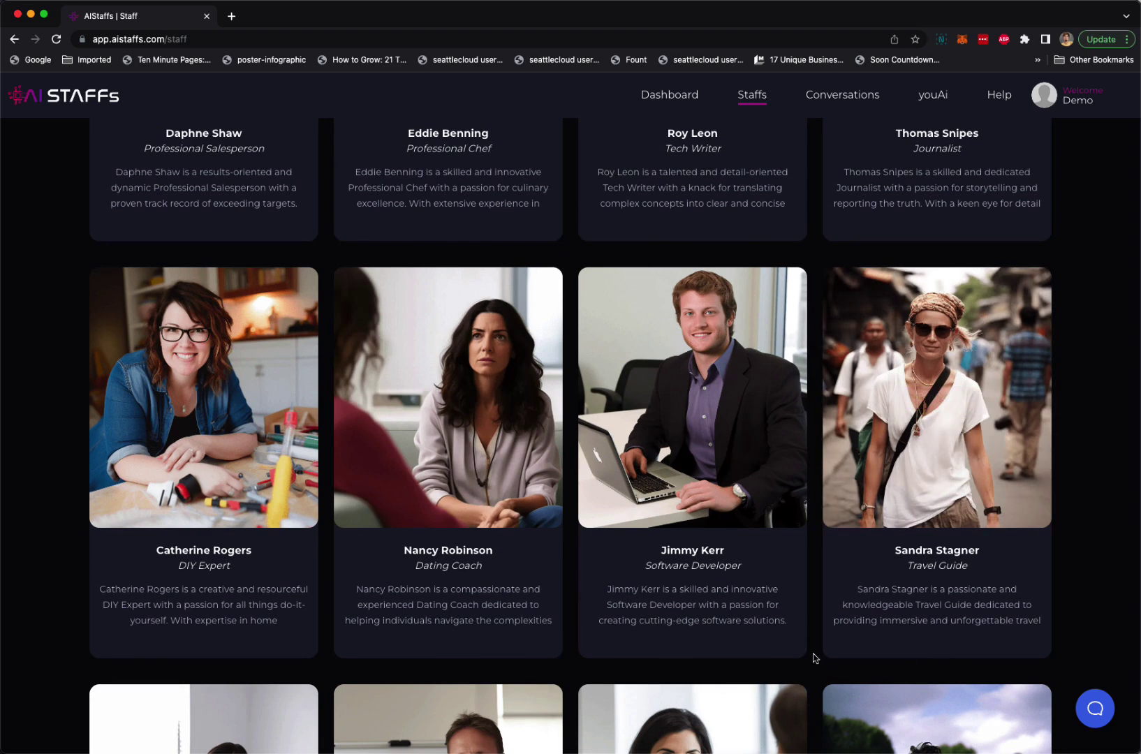
mouse_move(204, 544)
scroll(312, 662, down, 5)
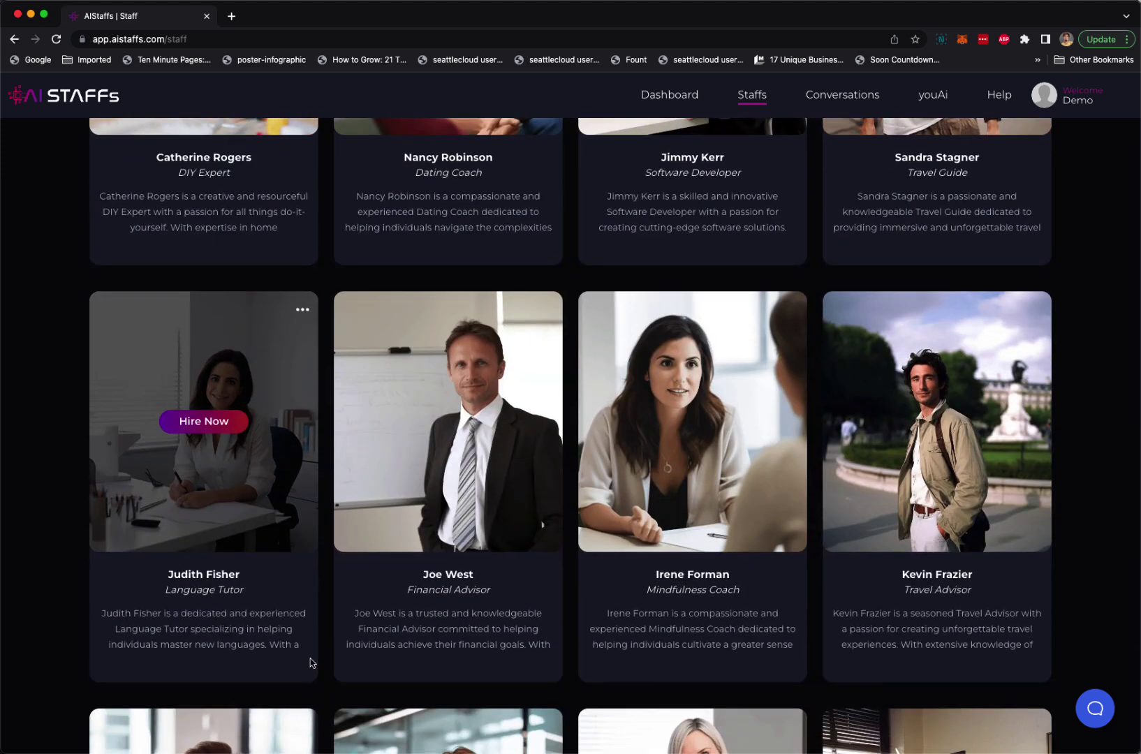
scroll(312, 662, down, 1)
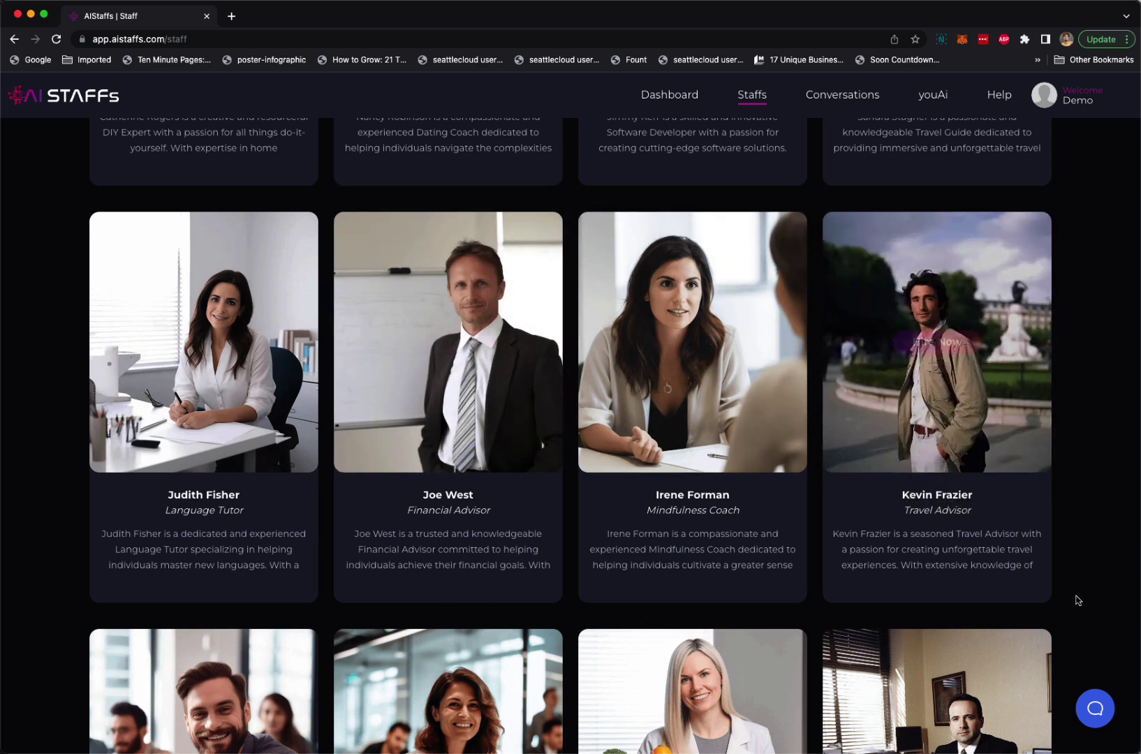
scroll(1088, 614, down, 1)
scroll(1087, 614, down, 4)
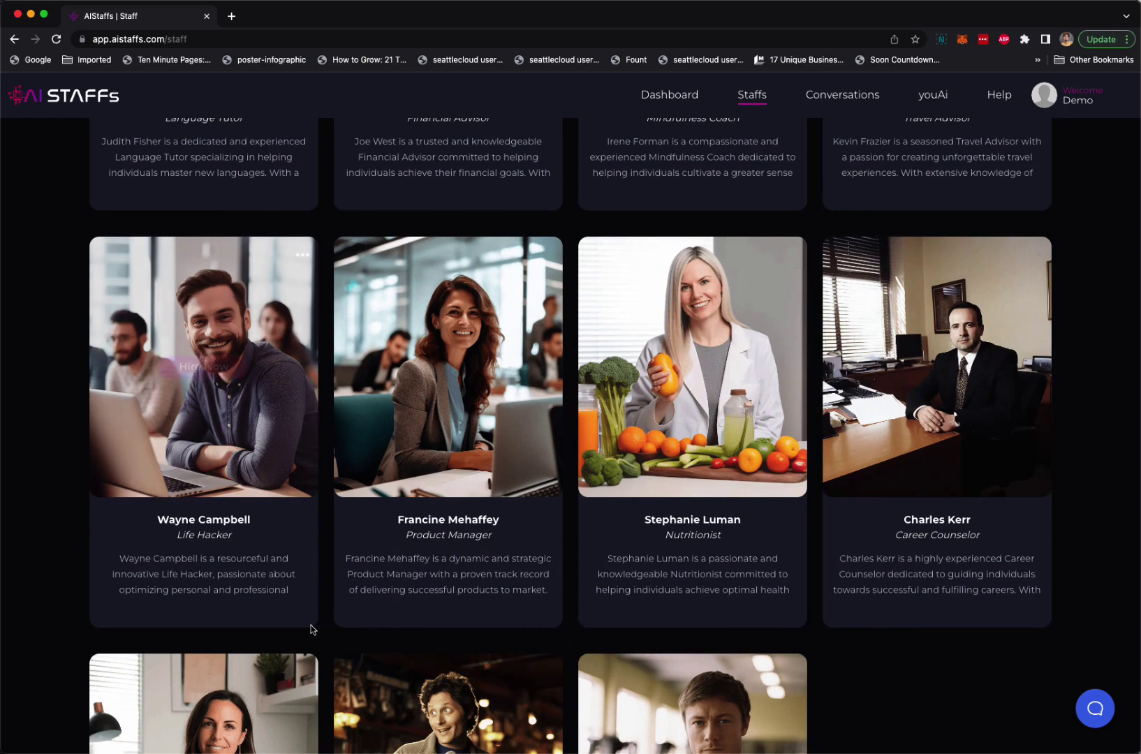
scroll(311, 629, down, 2)
scroll(312, 629, down, 3)
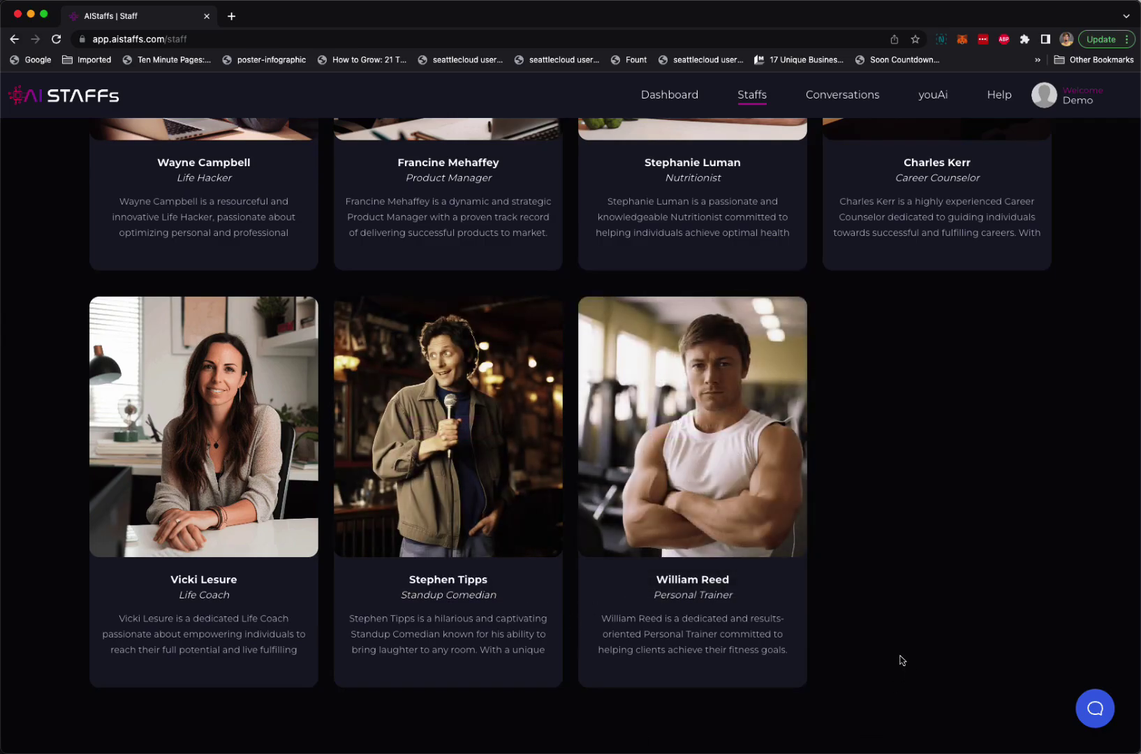
scroll(971, 443, up, 10)
scroll(972, 443, up, 10)
scroll(971, 443, up, 10)
scroll(971, 444, down, 5)
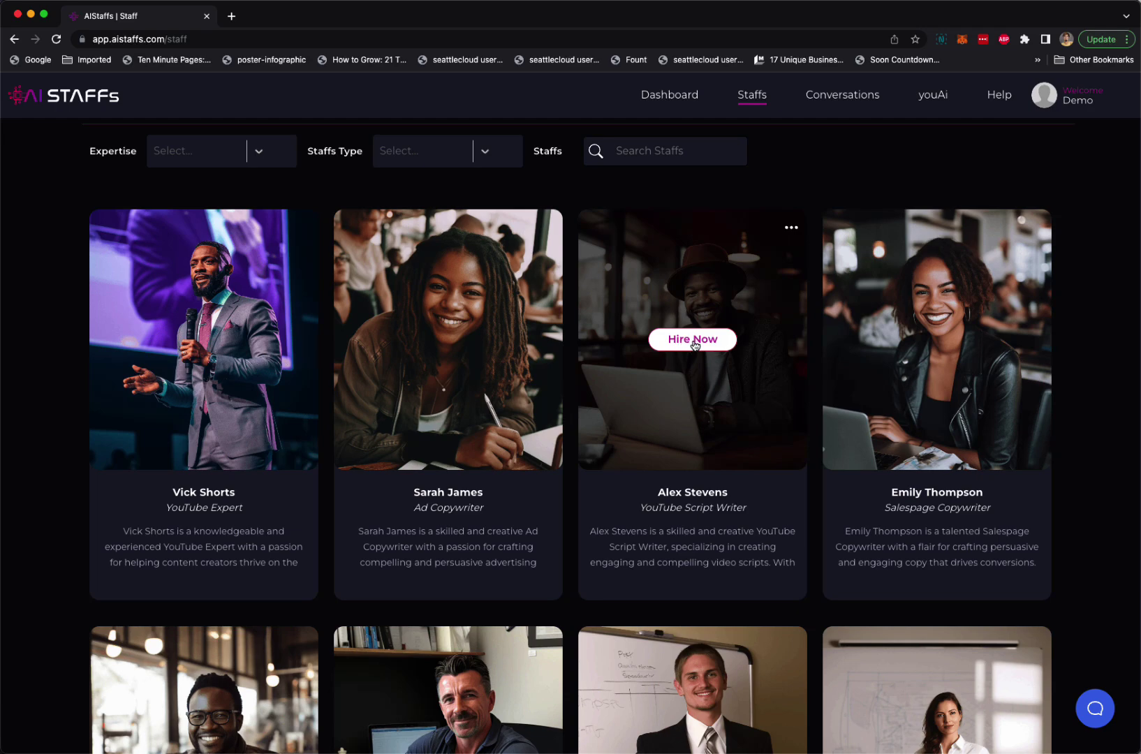
Step: Hire Alex Stevens, the YouTube Script Writer, confirming in the Hire Your Staffs modal
click(696, 342)
click(853, 621)
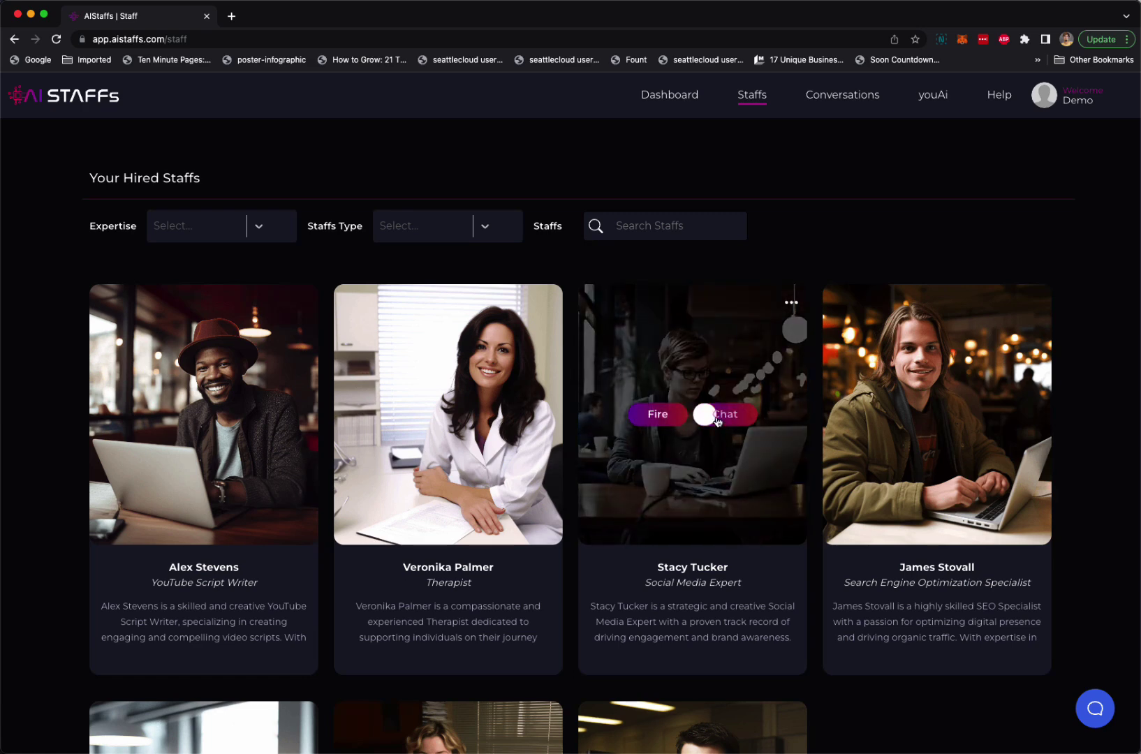
Step: Start a new conversation with Stacy Tucker, the Social Media Expert
mouse_move(693, 415)
click(715, 413)
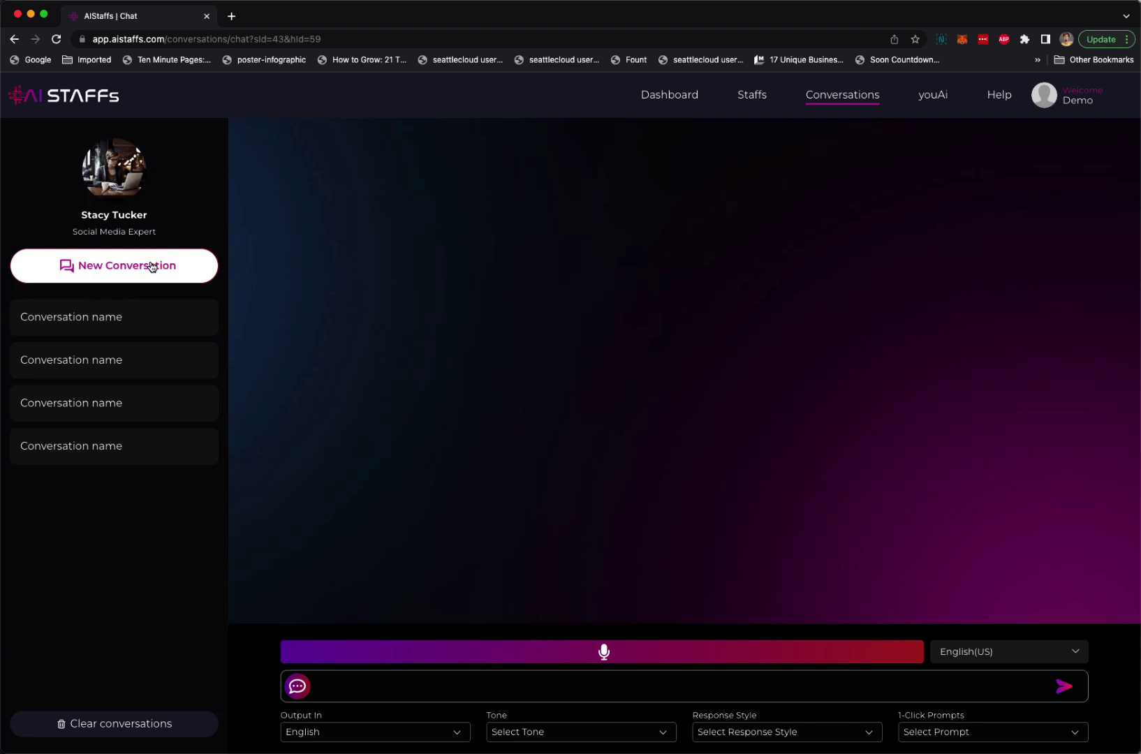
click(153, 266)
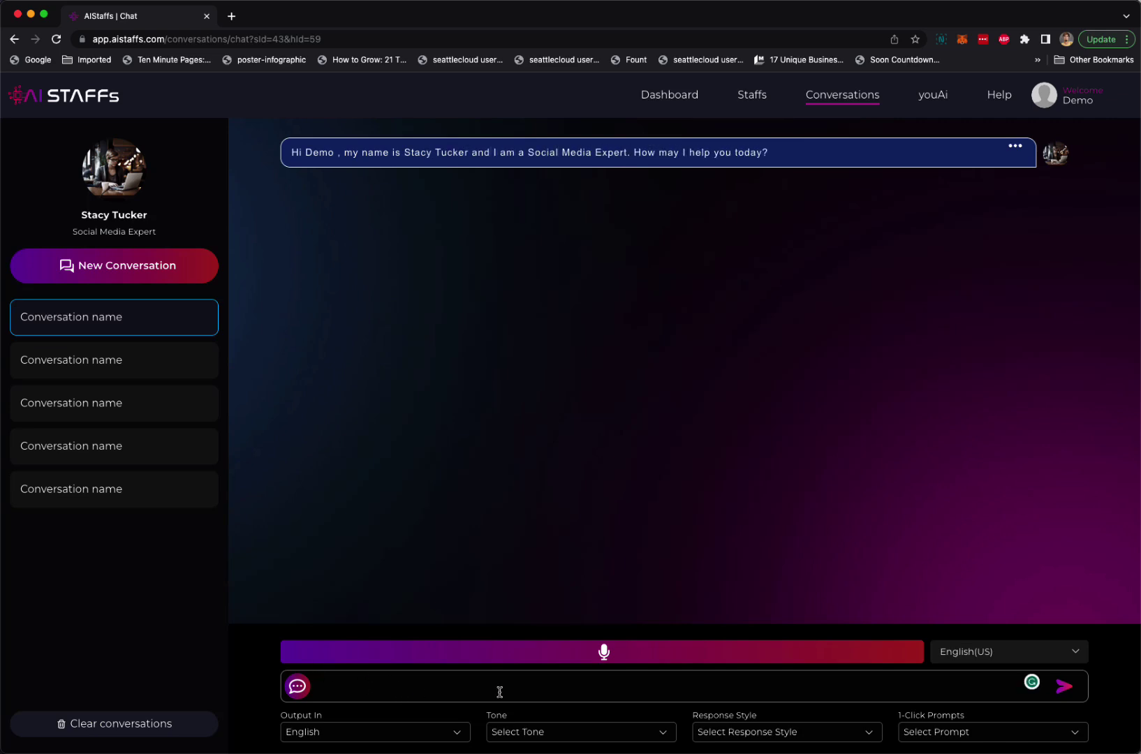
Step: Review the Output In languages and 1-Click Prompts, keeping English and picking no prompt
click(371, 735)
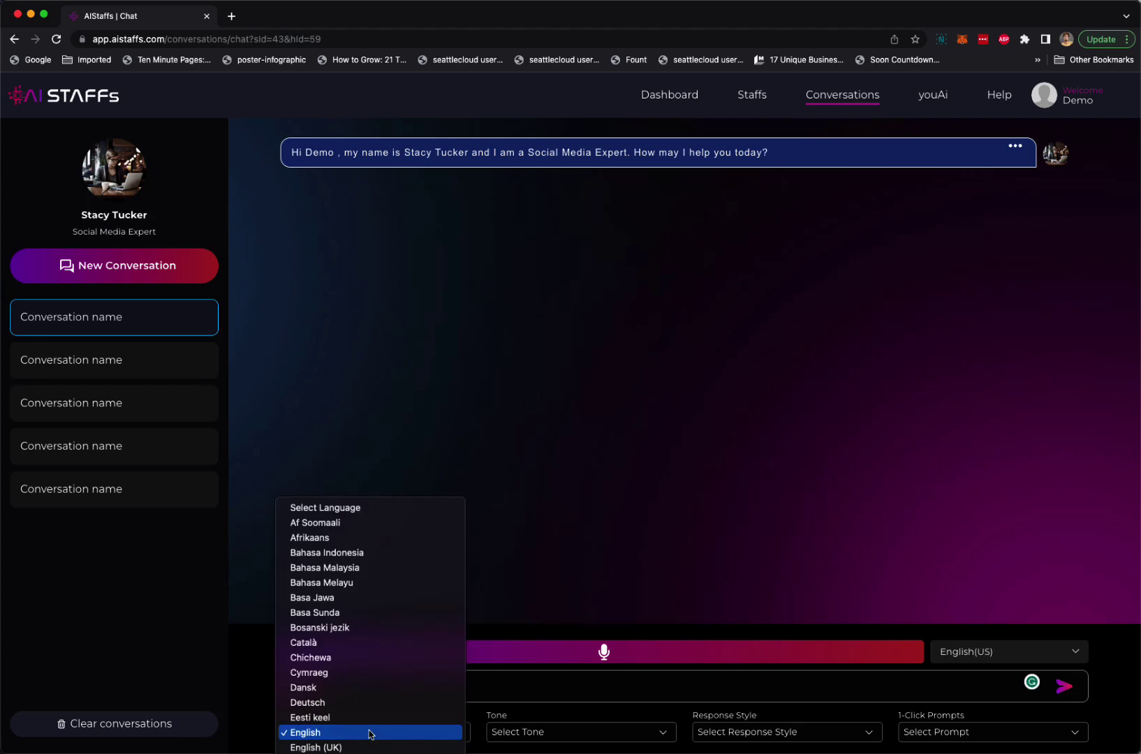
click(606, 724)
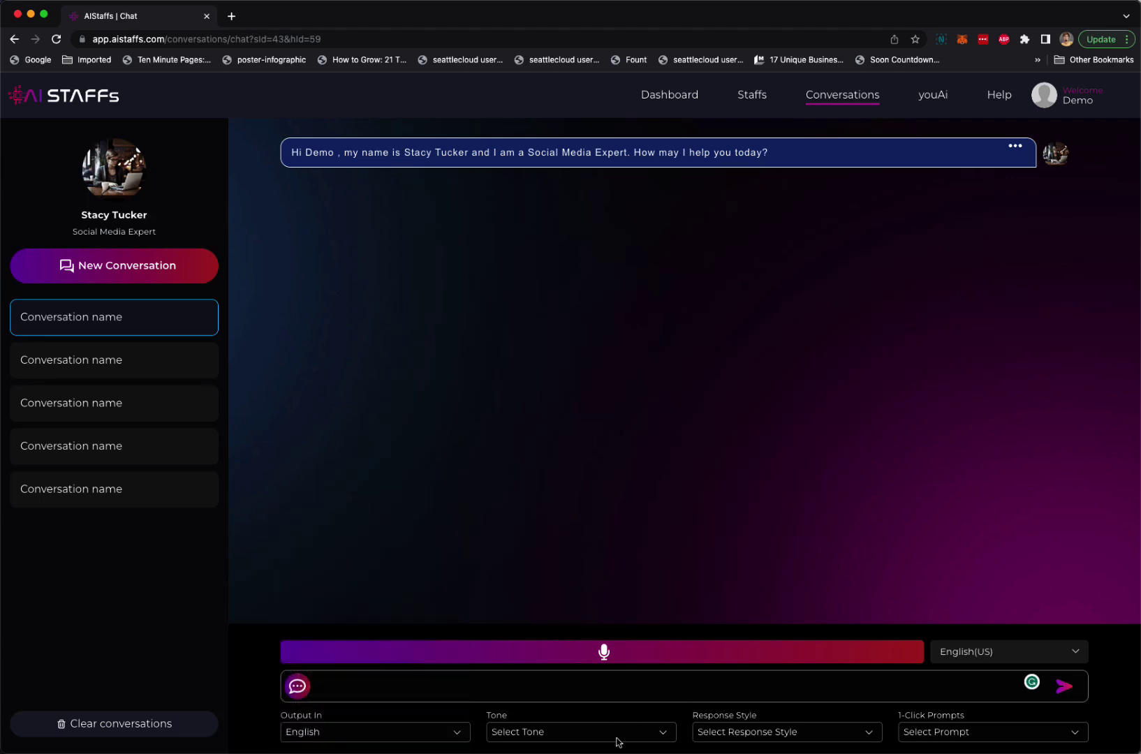
click(987, 732)
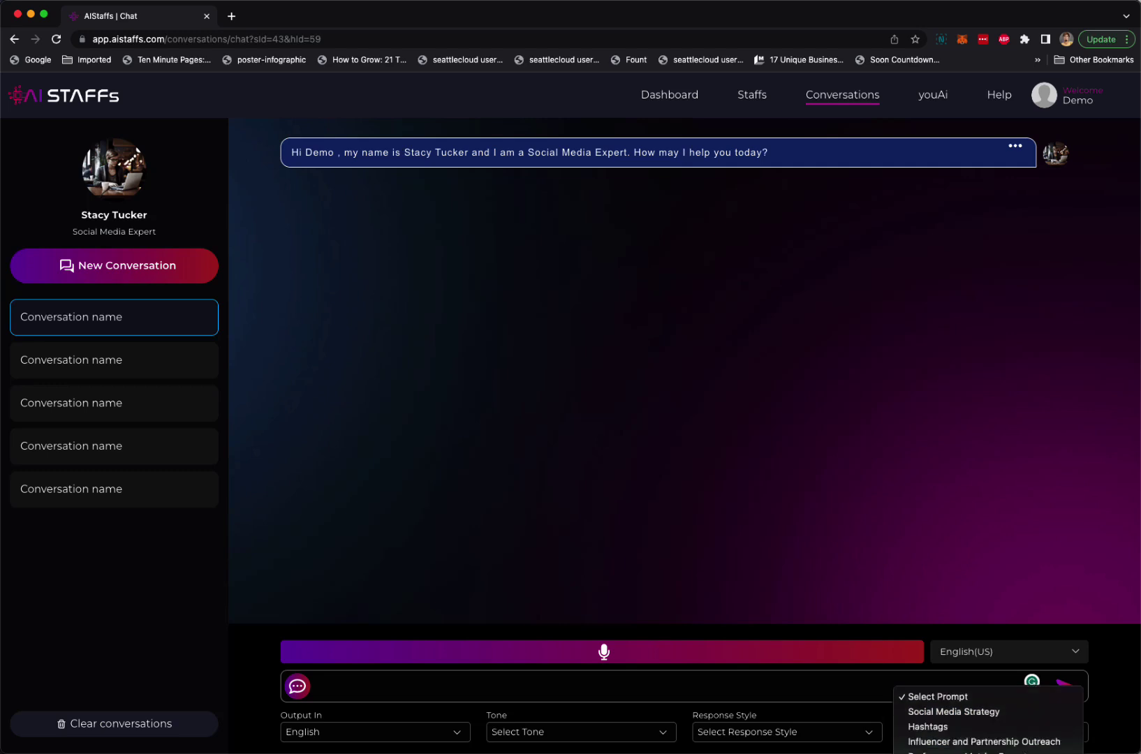
click(682, 661)
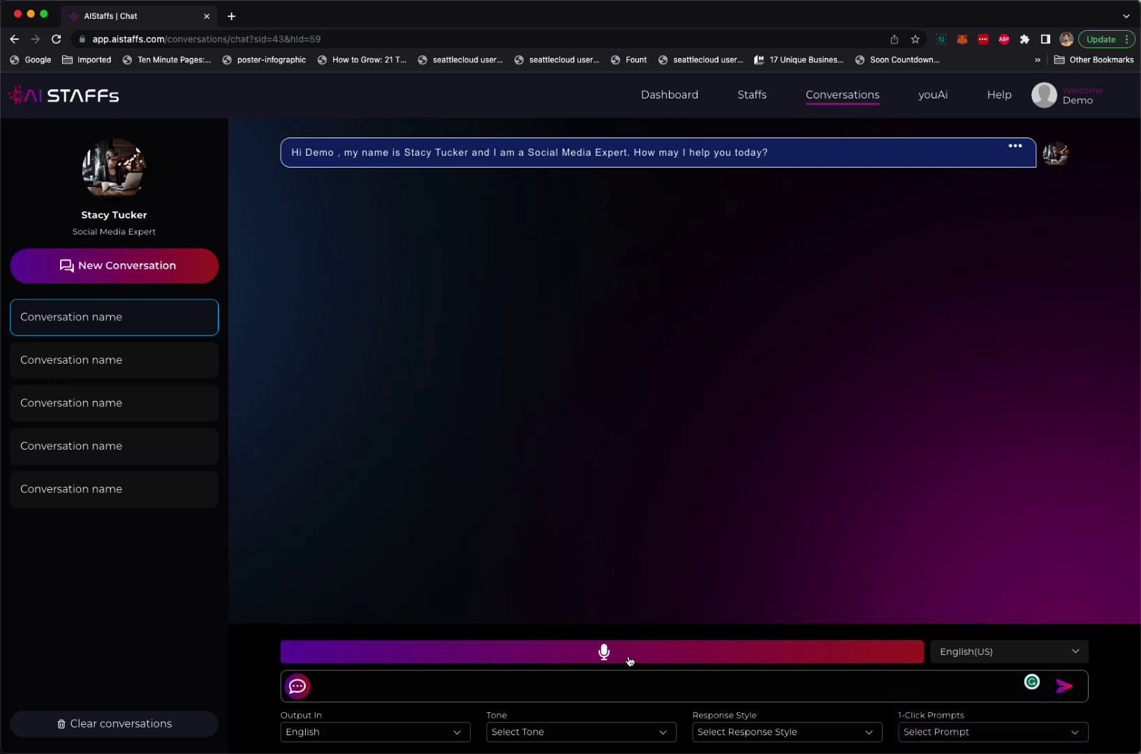
Step: Dictate by voice a request for a tweet promoting the new DoubleCross pizza and post it
click(629, 661)
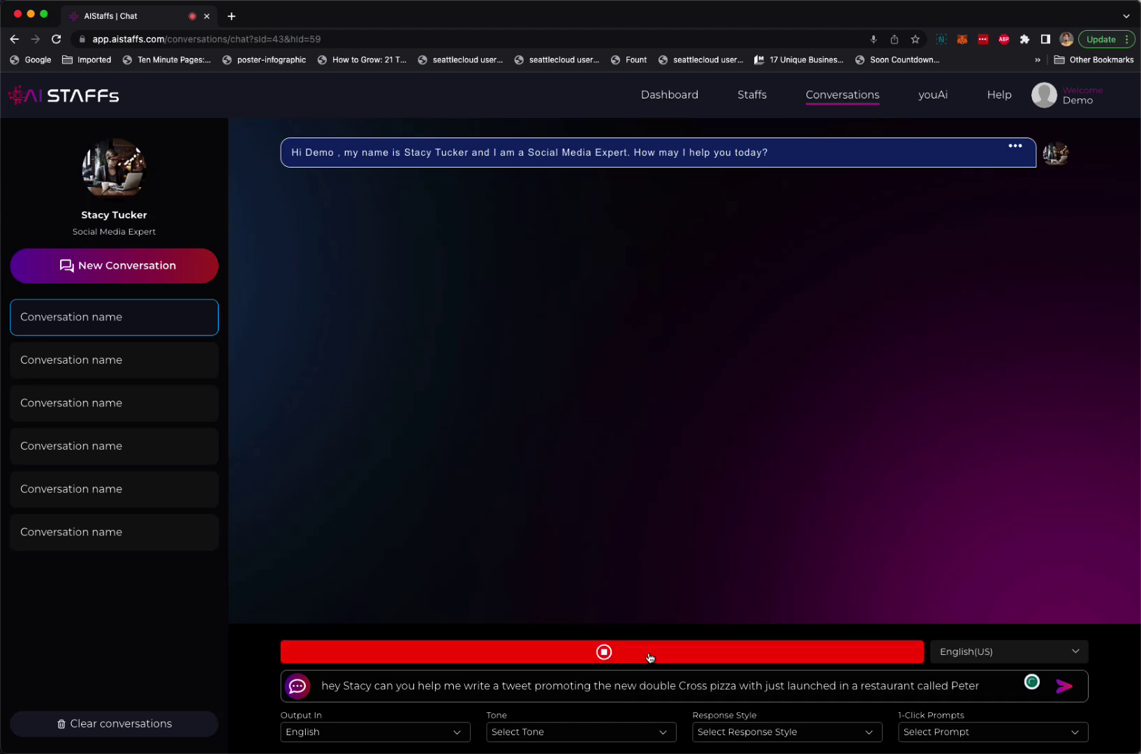
click(649, 658)
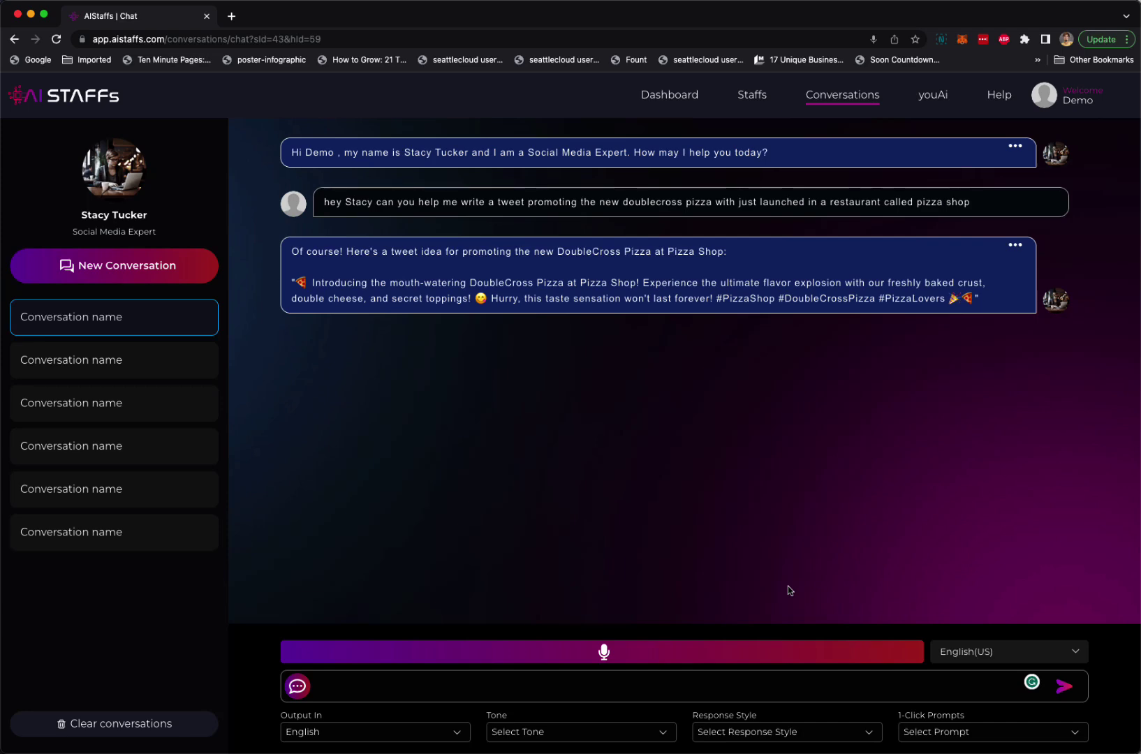
Step: Return to the Staffs overview to browse Your Hired Staffs
click(754, 98)
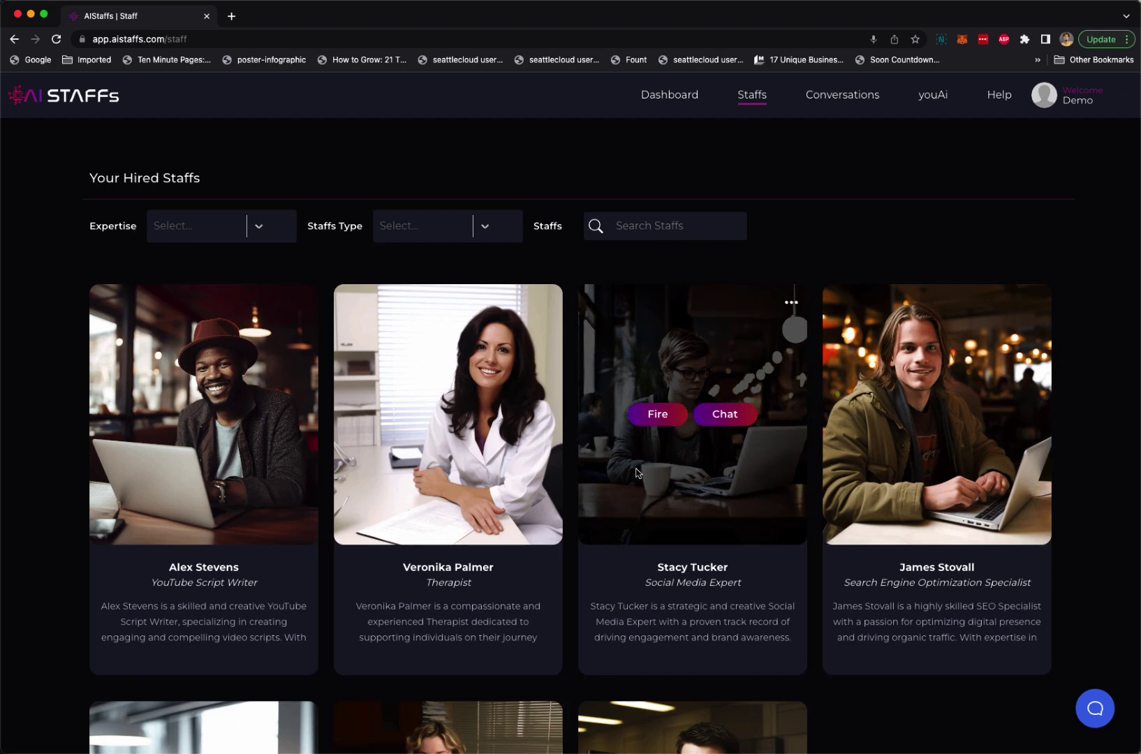
scroll(946, 526, down, 5)
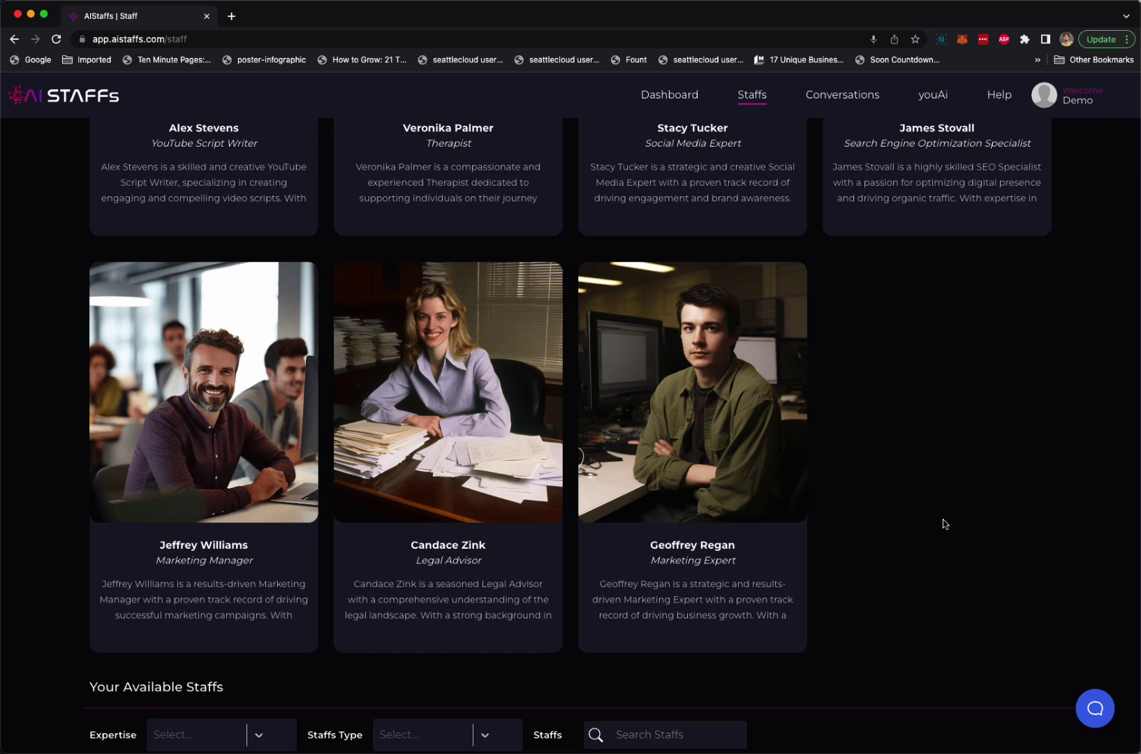
scroll(946, 524, up, 1)
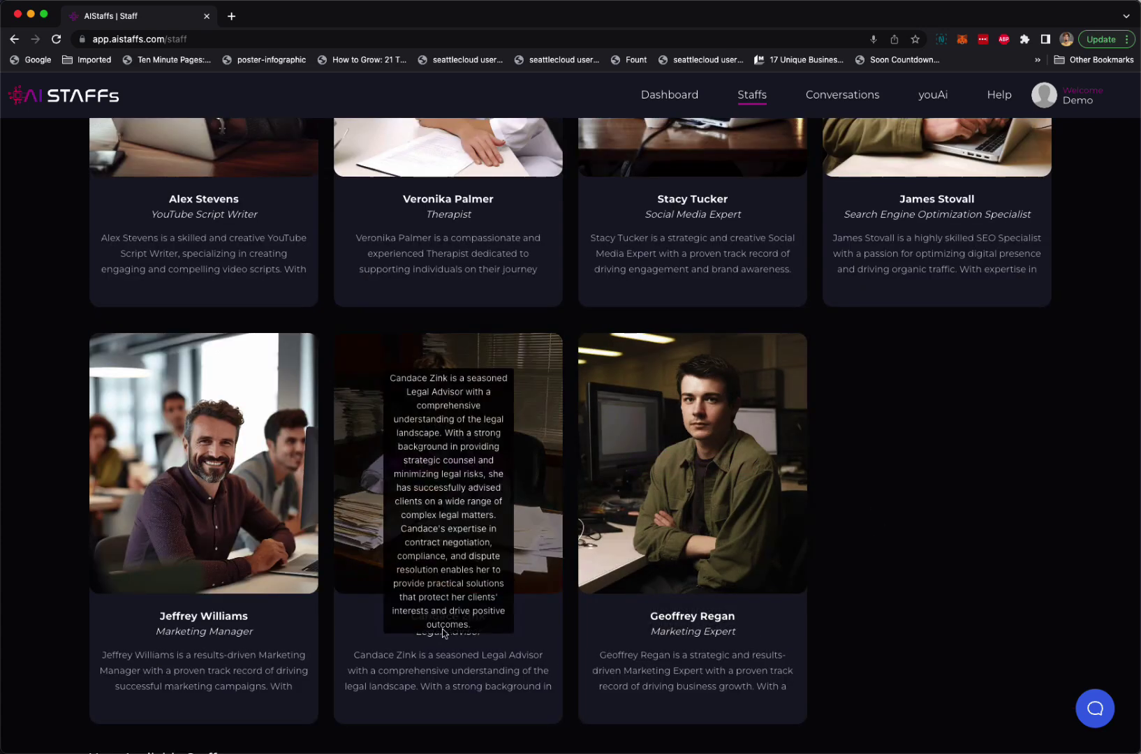
mouse_move(448, 393)
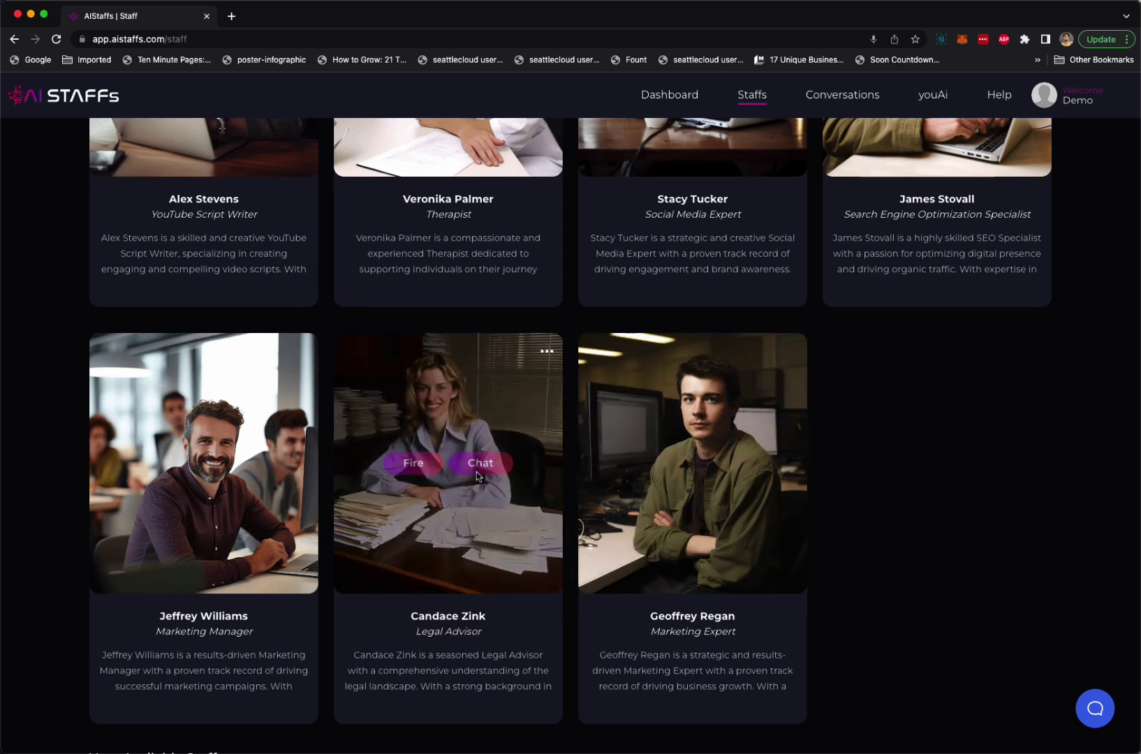
click(480, 469)
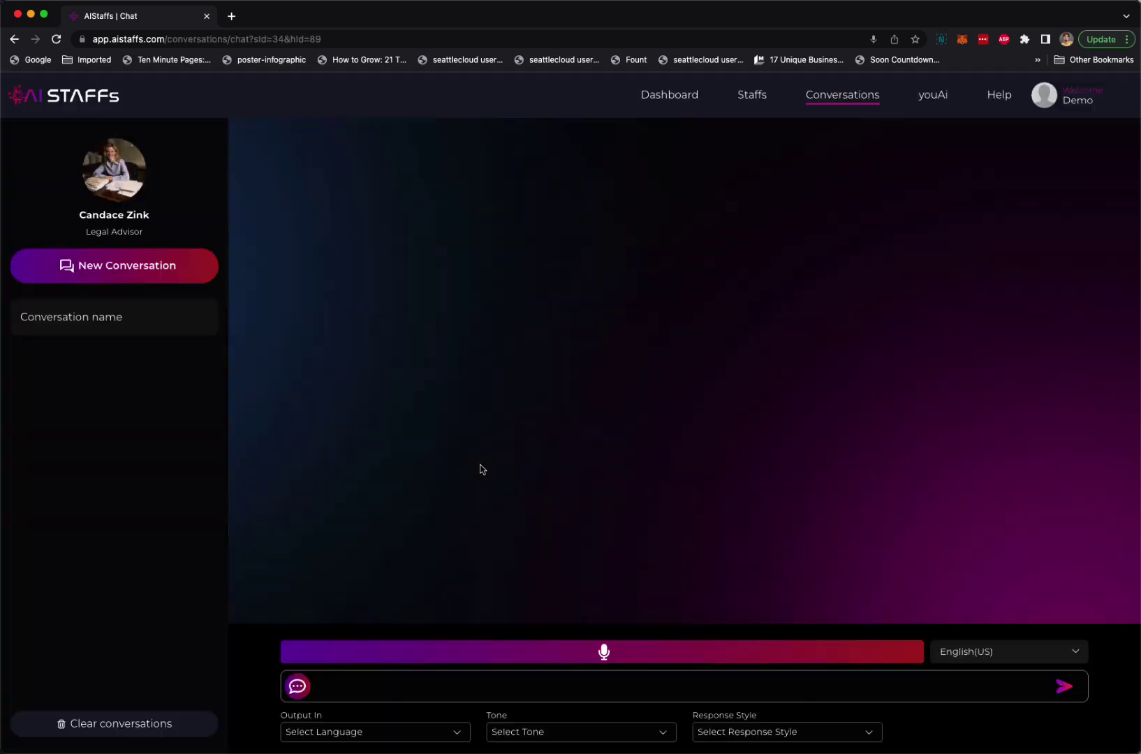
click(170, 267)
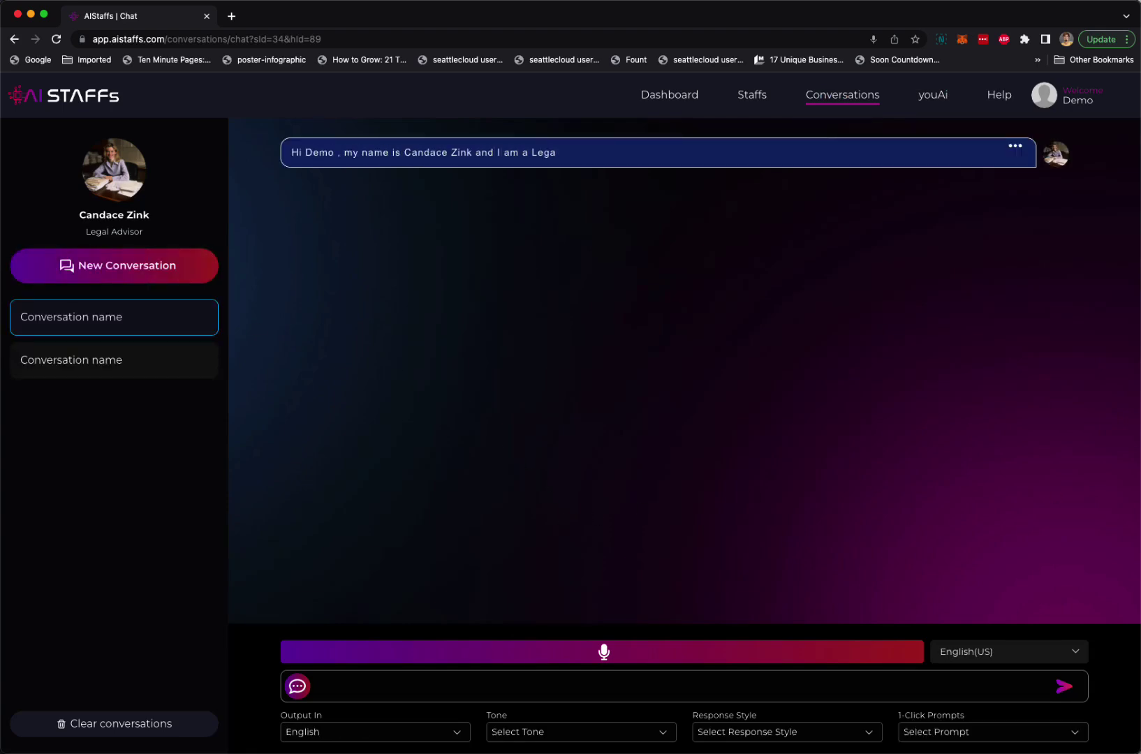
click(435, 683)
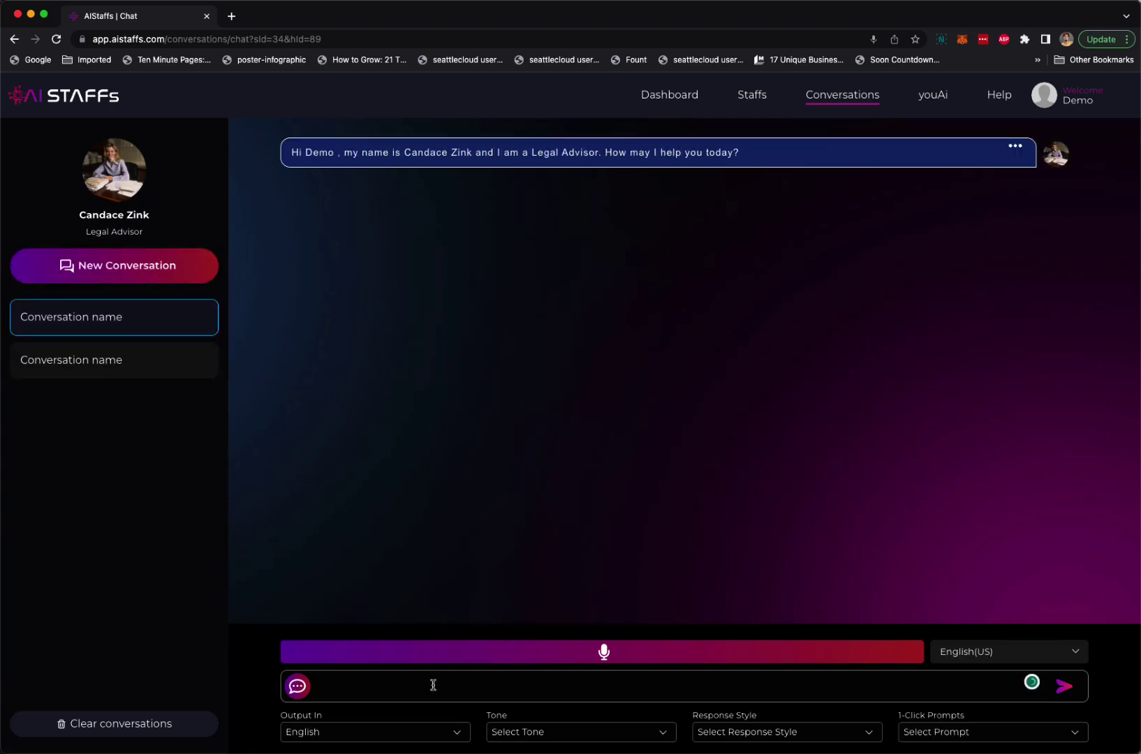
text(what are the legal considerations for hiring a new employee in California?)
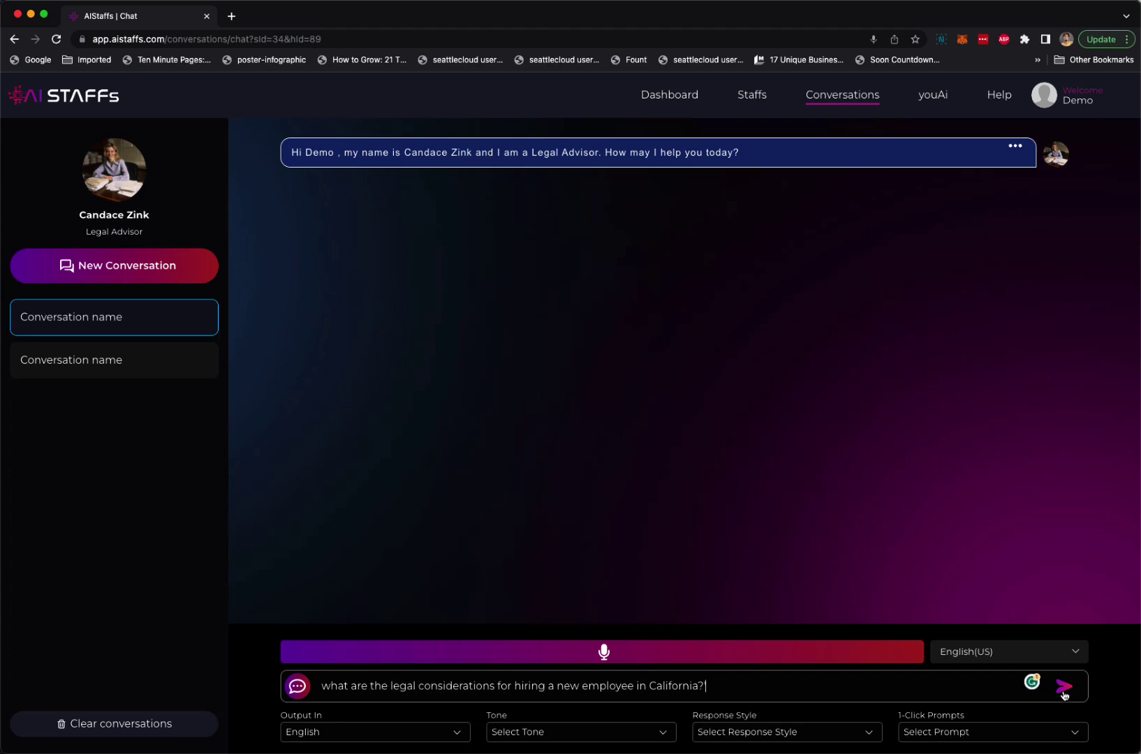
Step: Set replies to Français and send Candace the California hiring question
click(372, 737)
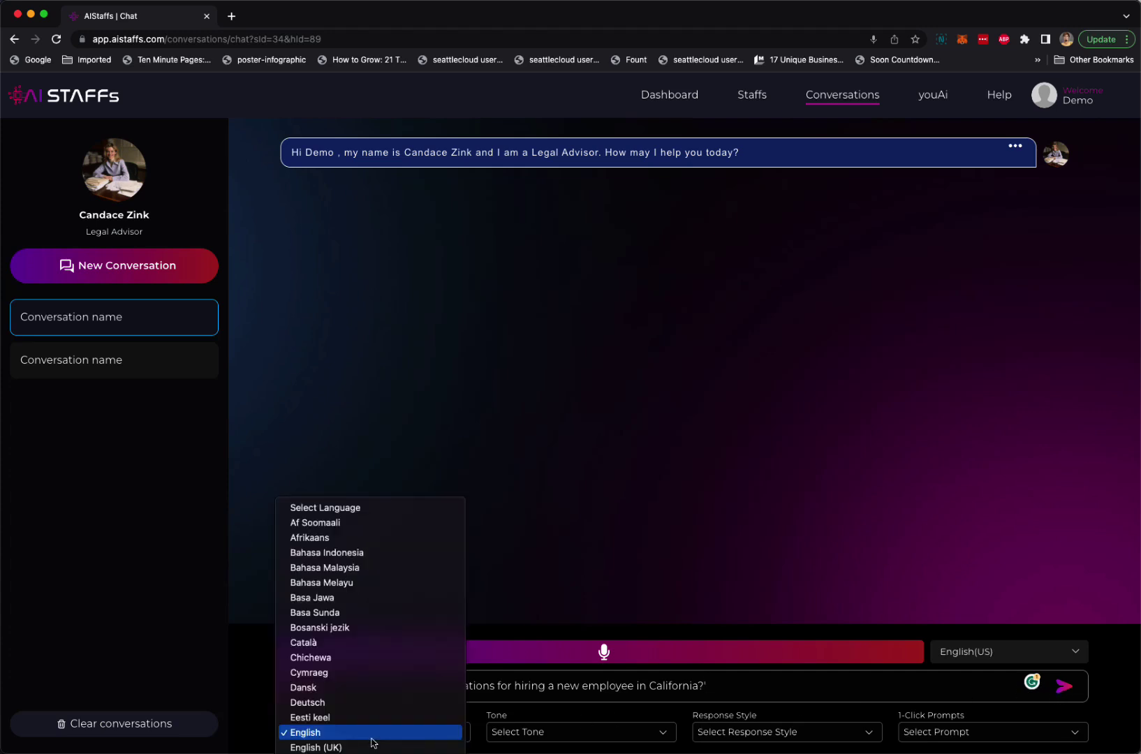
scroll(373, 744, down, 3)
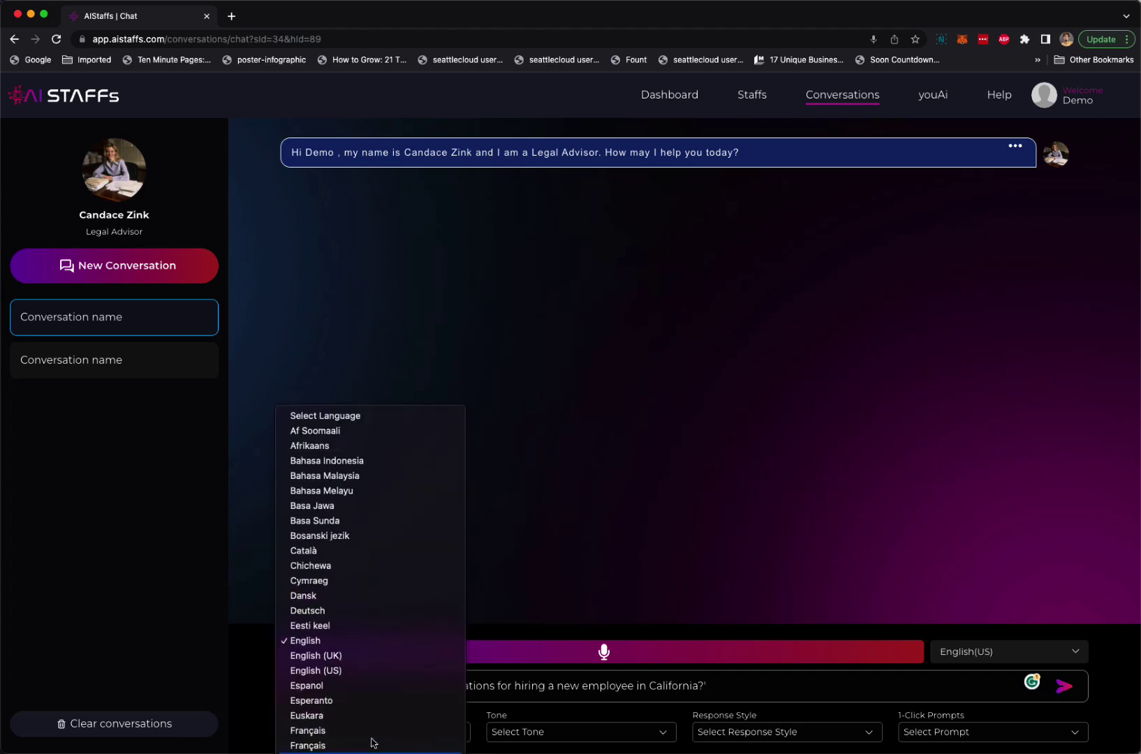
click(372, 743)
key(Return)
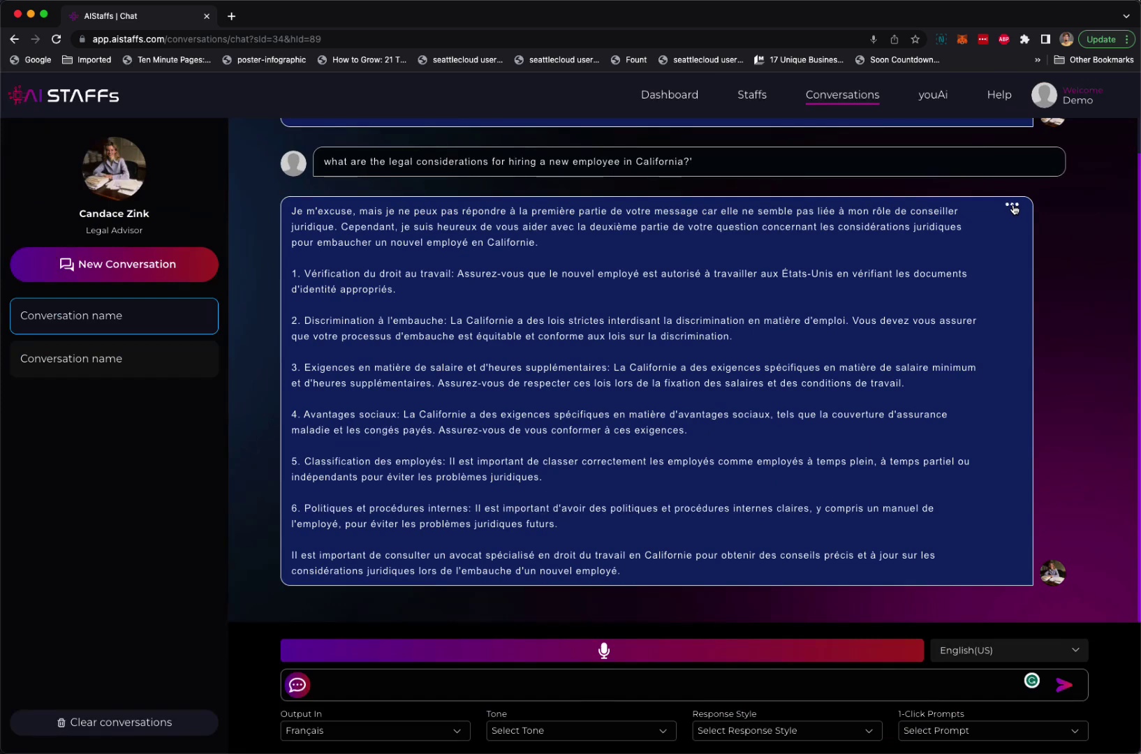
Step: Switch replies back to English and resend the question with Access Internet enabled
click(1014, 208)
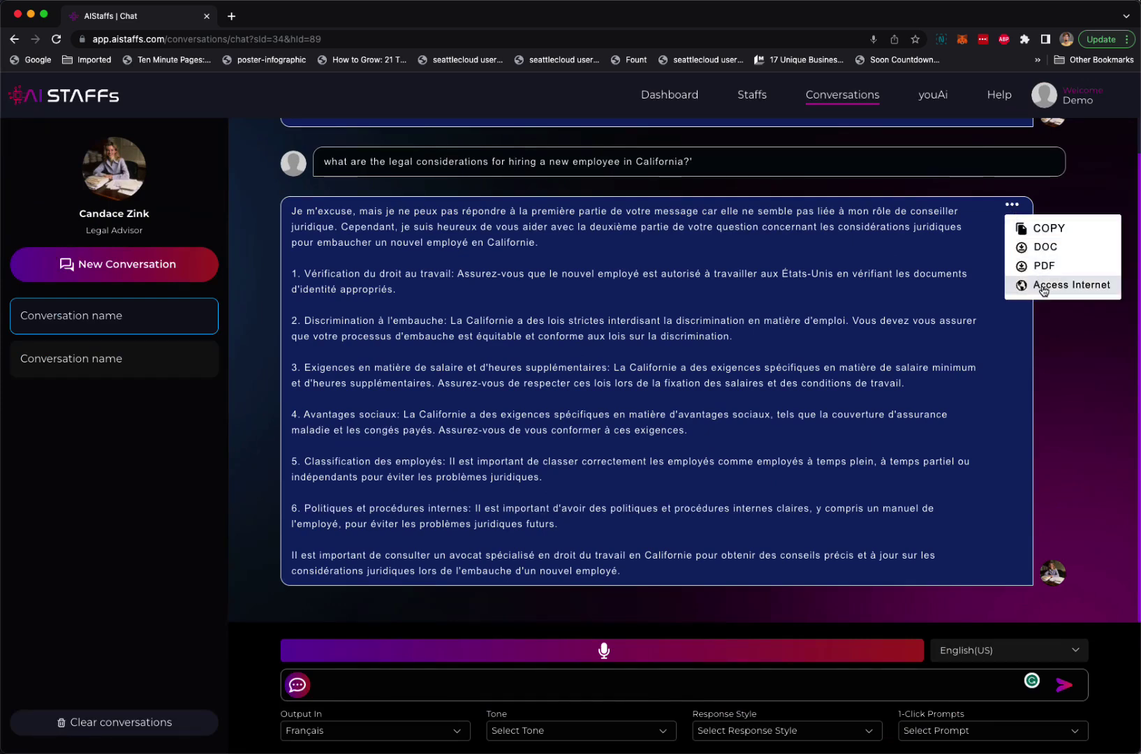
click(375, 733)
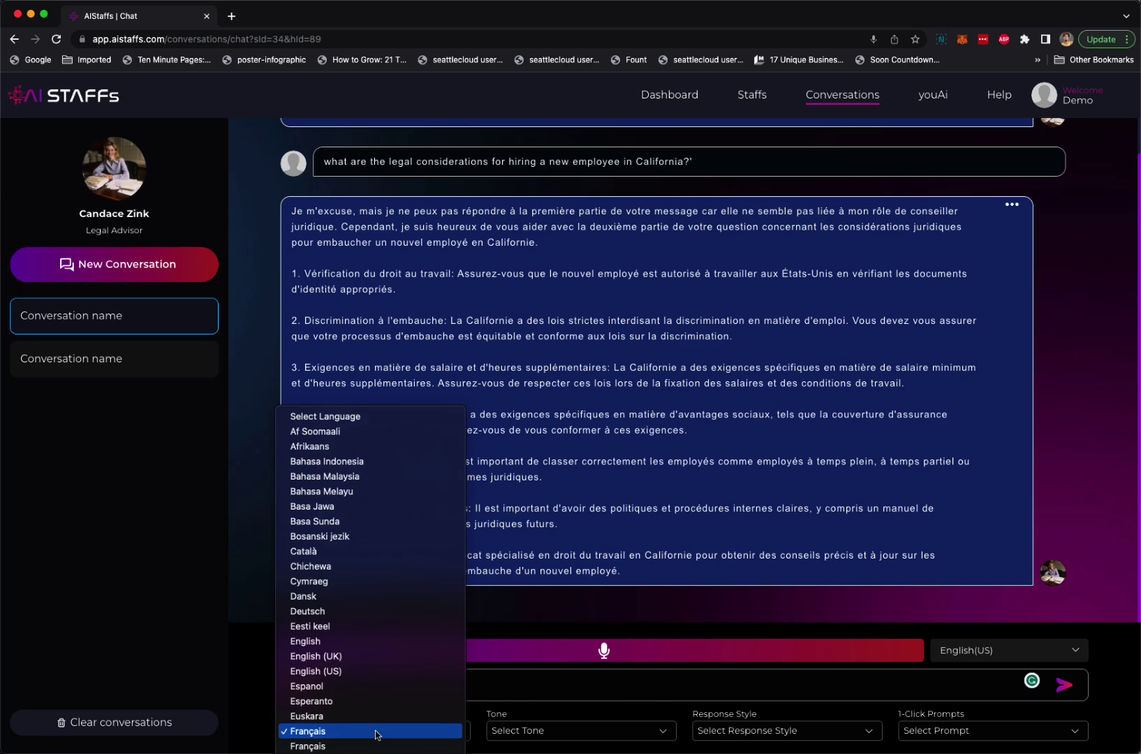
click(357, 641)
click(1011, 208)
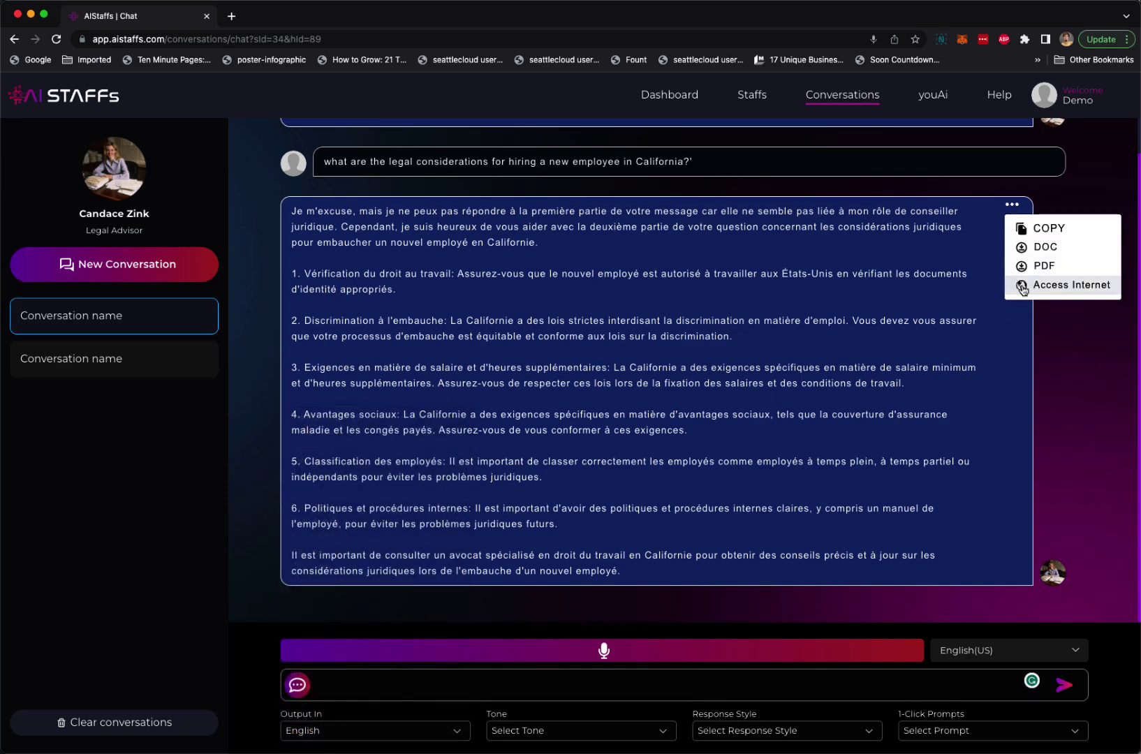
click(1063, 292)
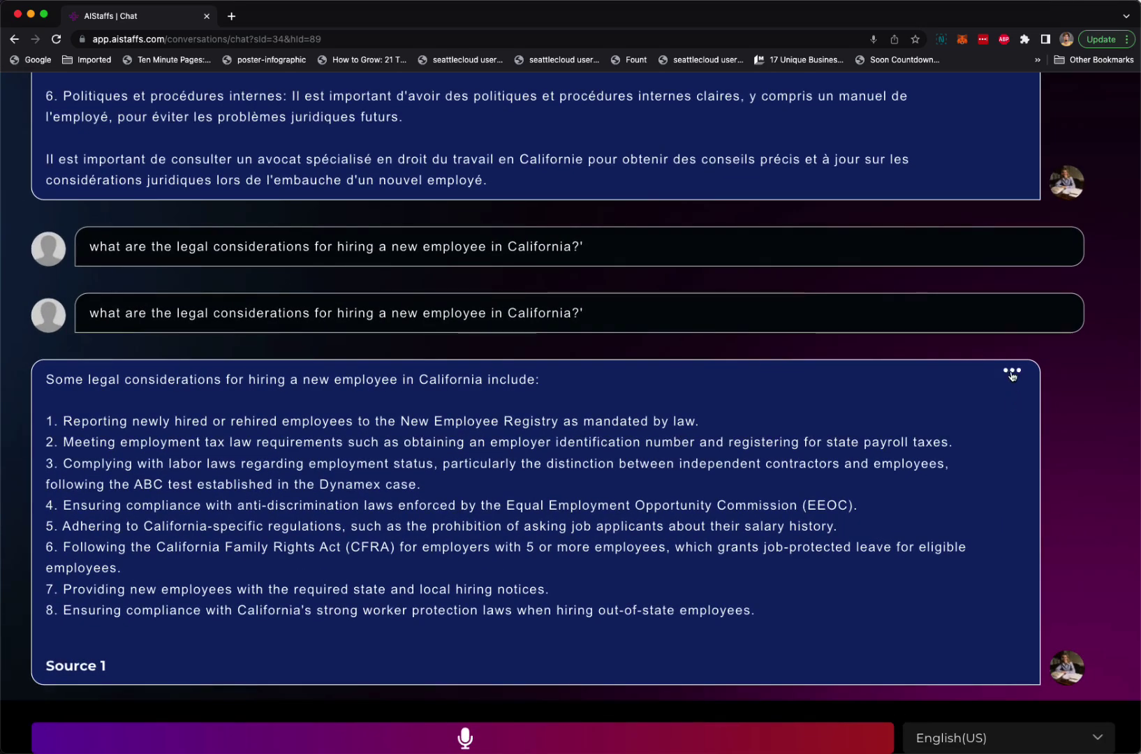
click(1013, 376)
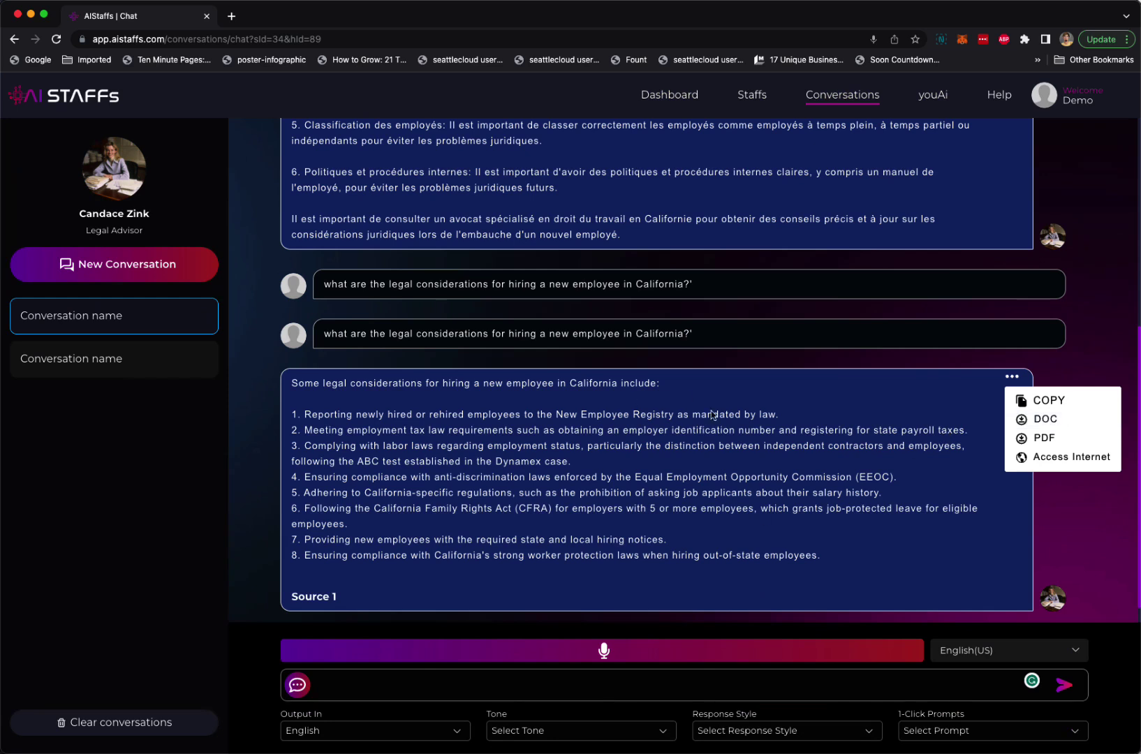
click(558, 505)
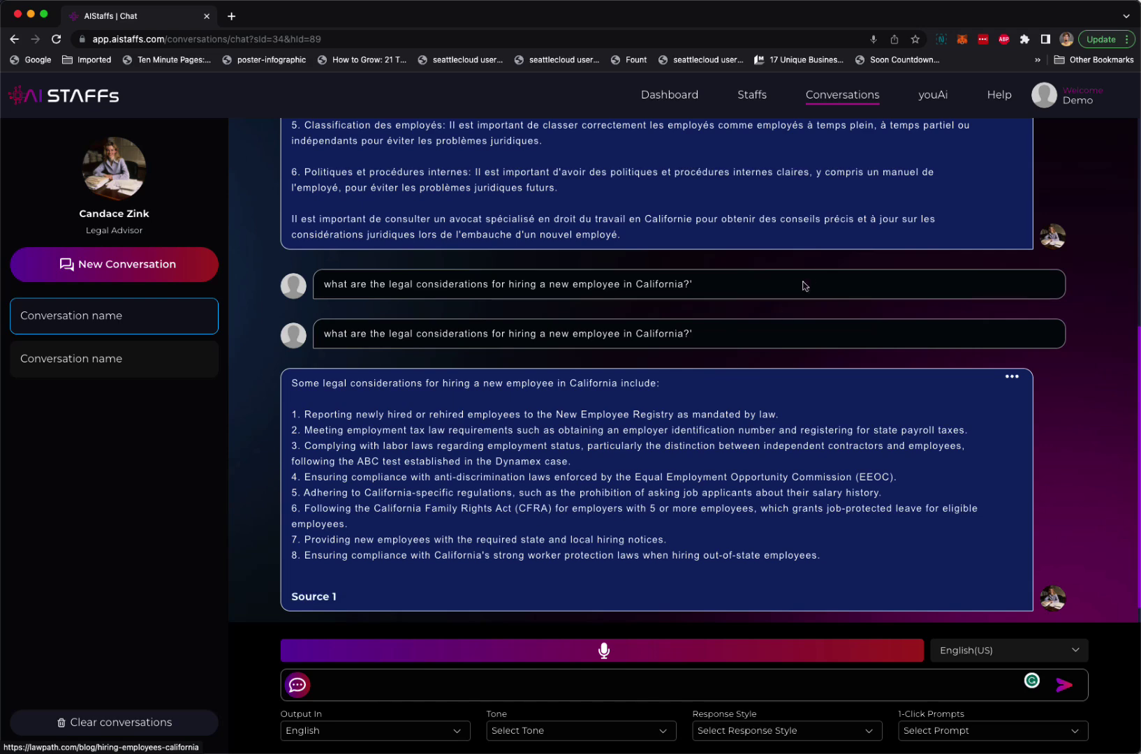
Step: Check the conversations list and its first card's actions, then go to the hired Staffs page
click(835, 101)
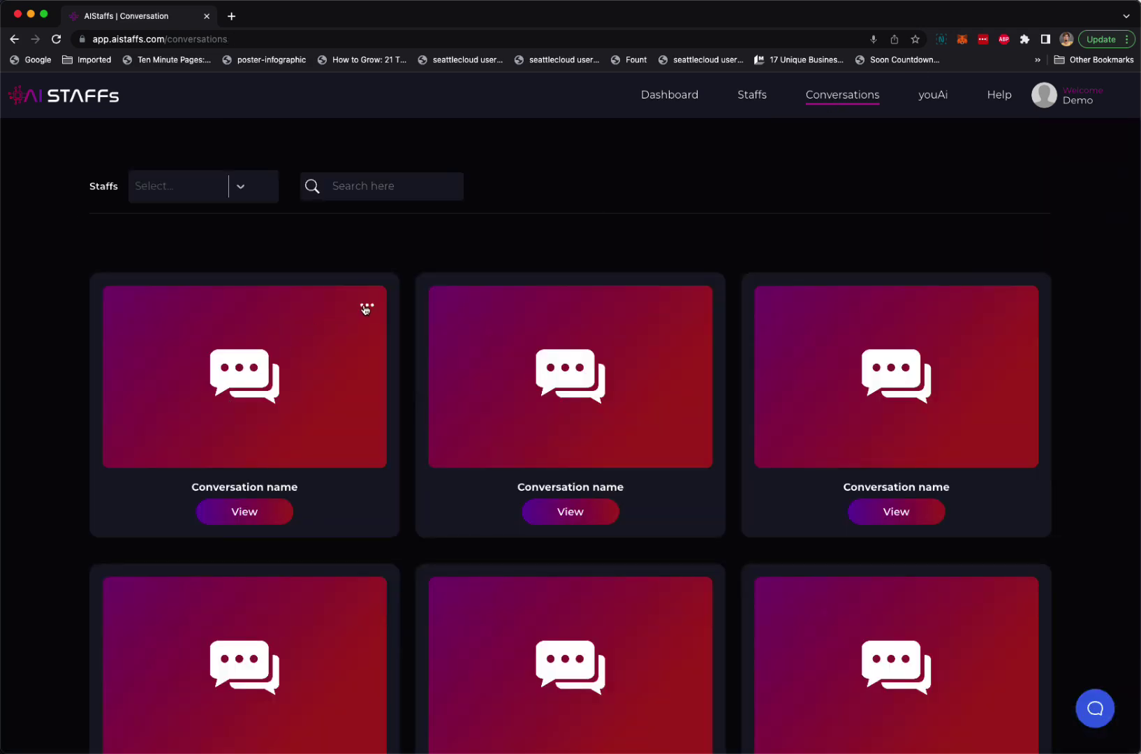
click(366, 309)
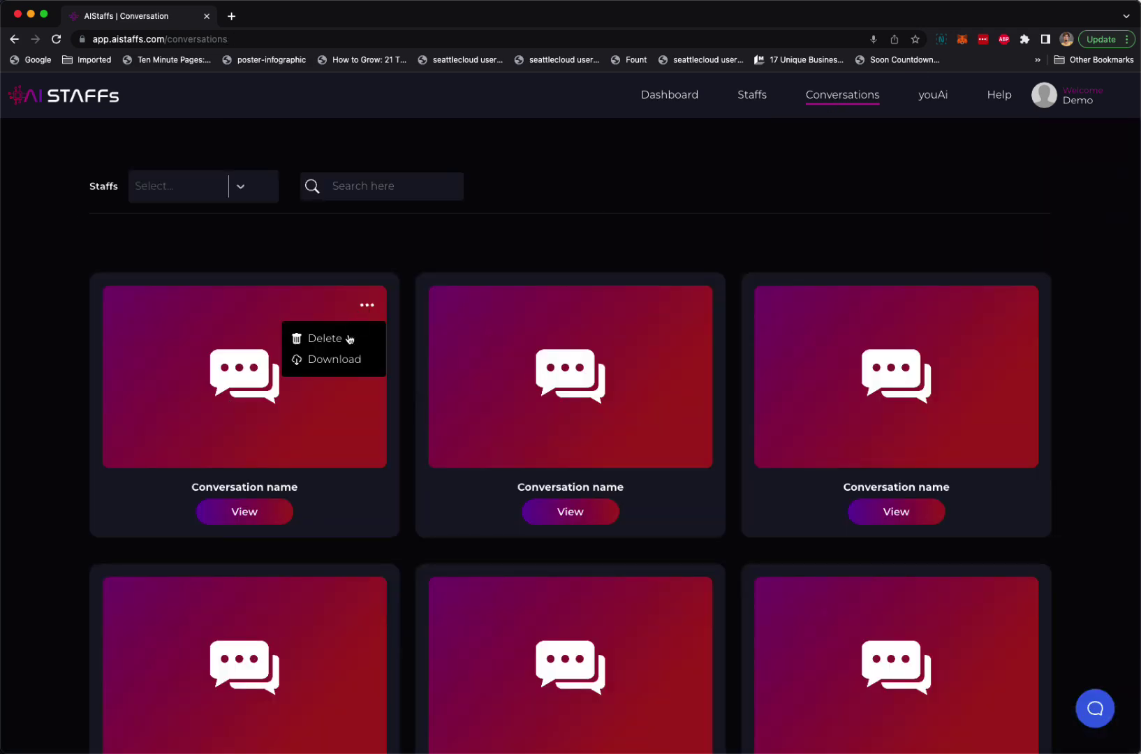
click(750, 101)
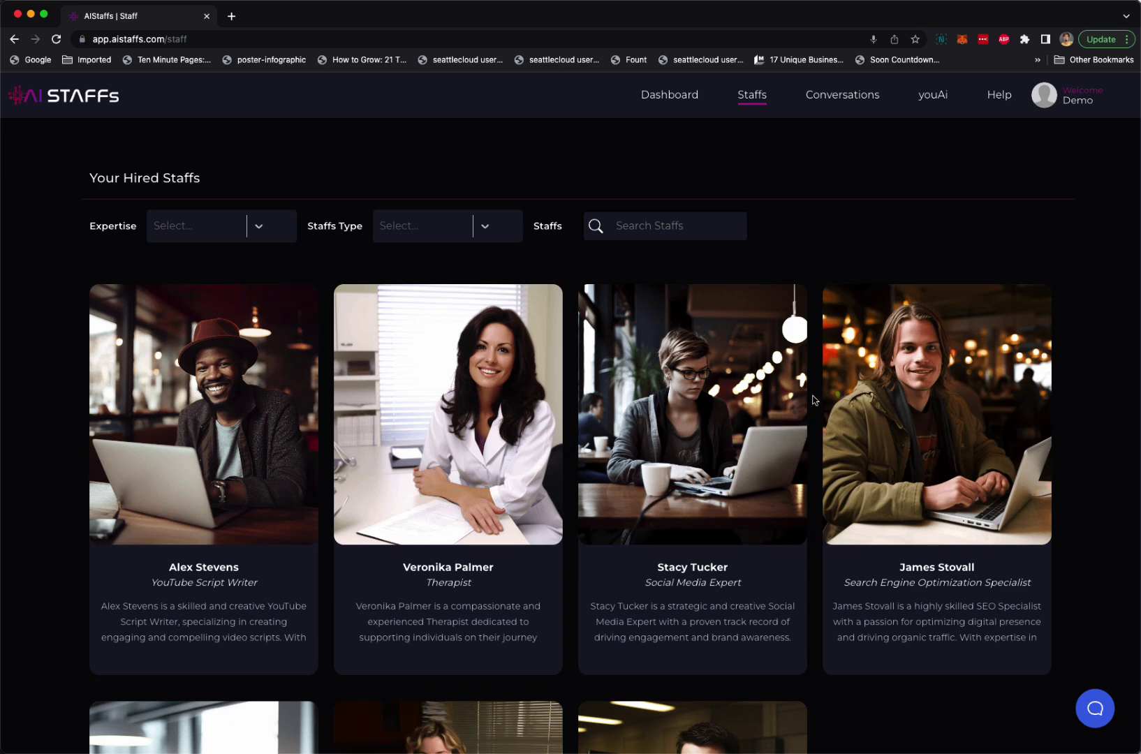
scroll(812, 400, down, 2)
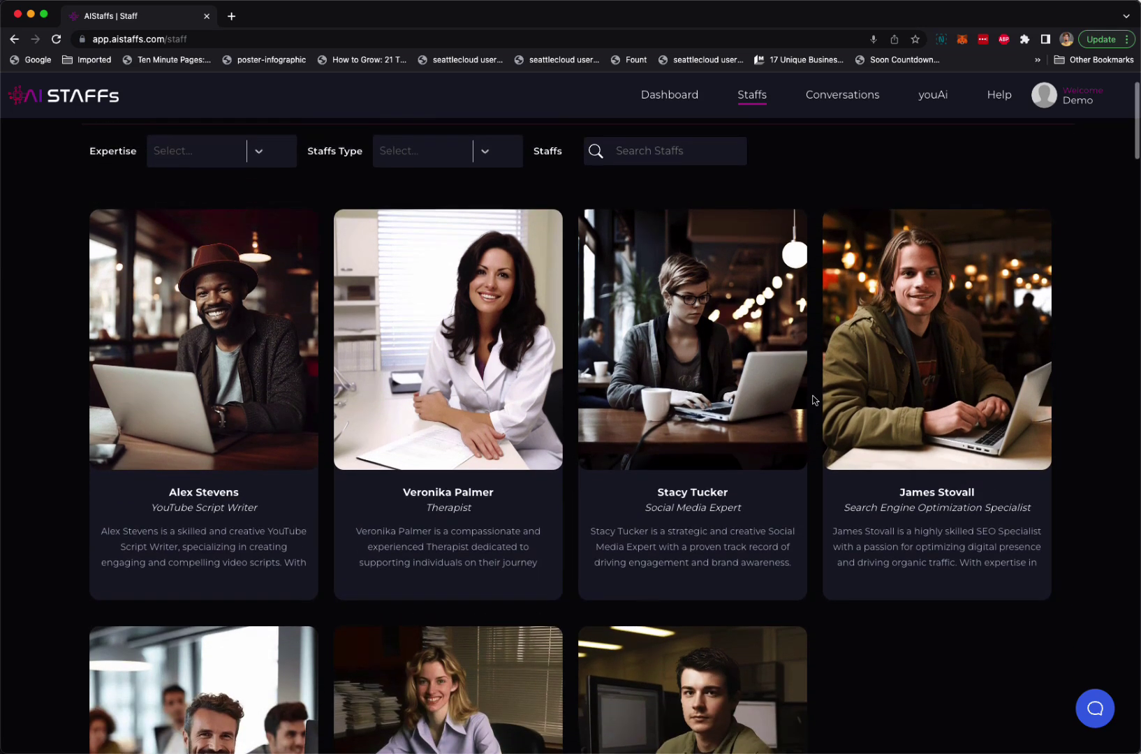
scroll(812, 401, down, 5)
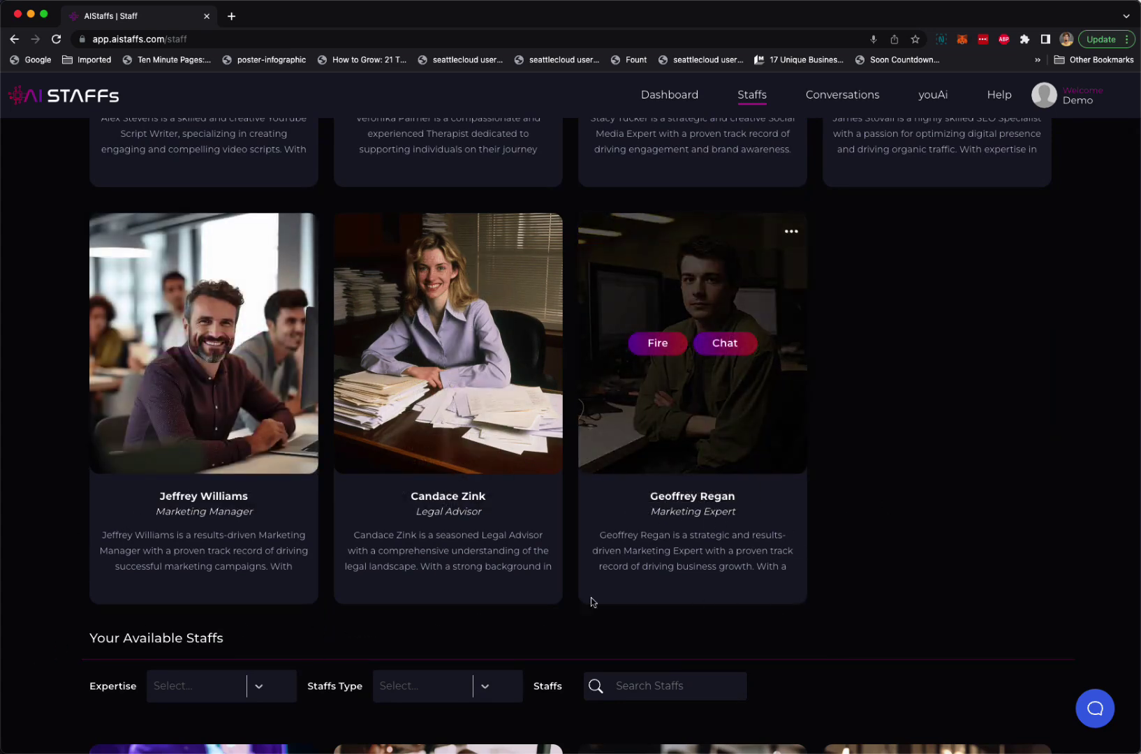
mouse_move(693, 343)
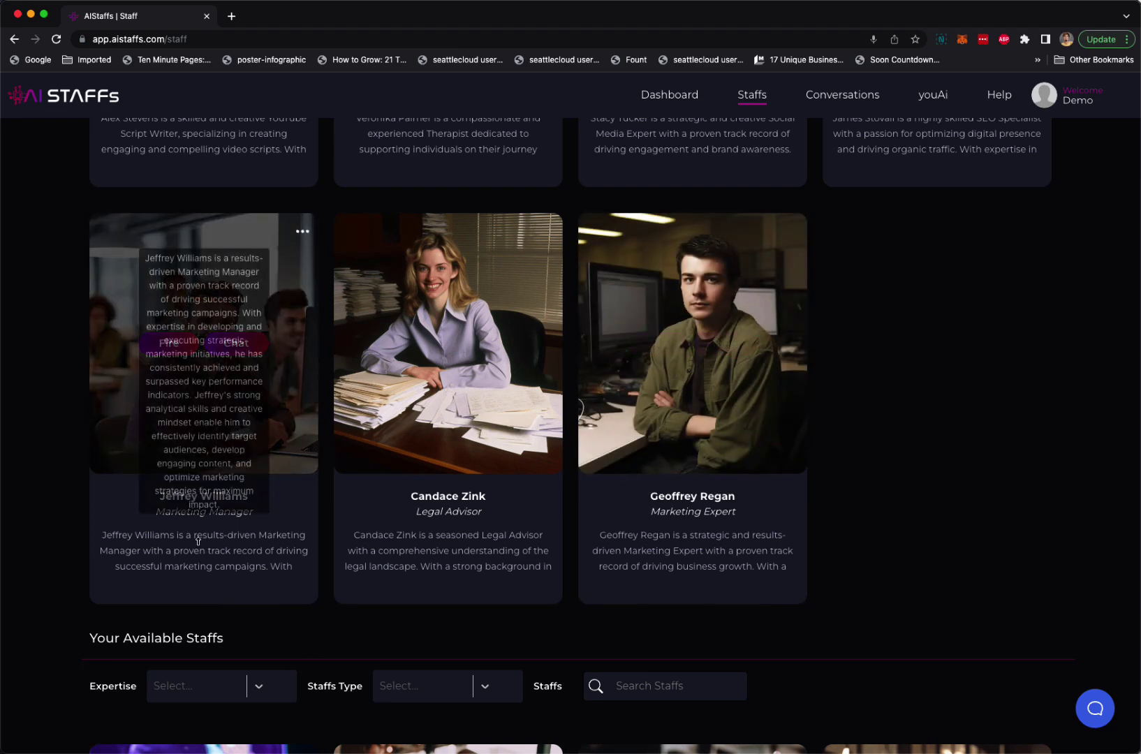
mouse_move(693, 695)
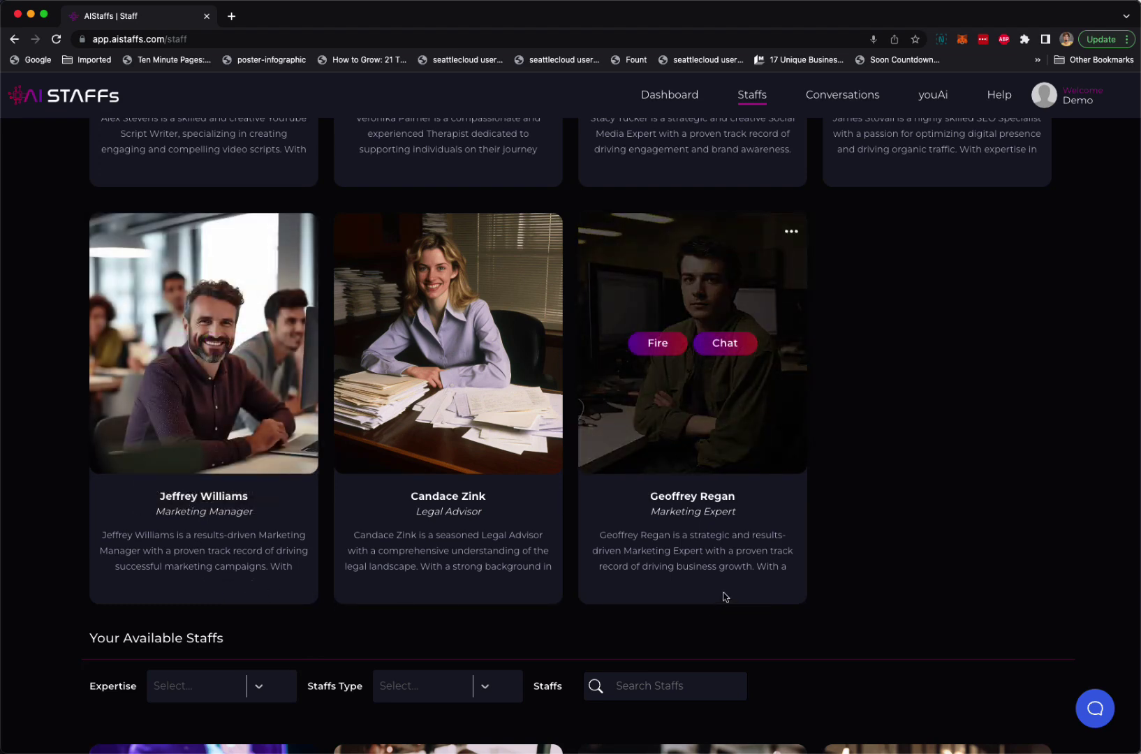
click(724, 344)
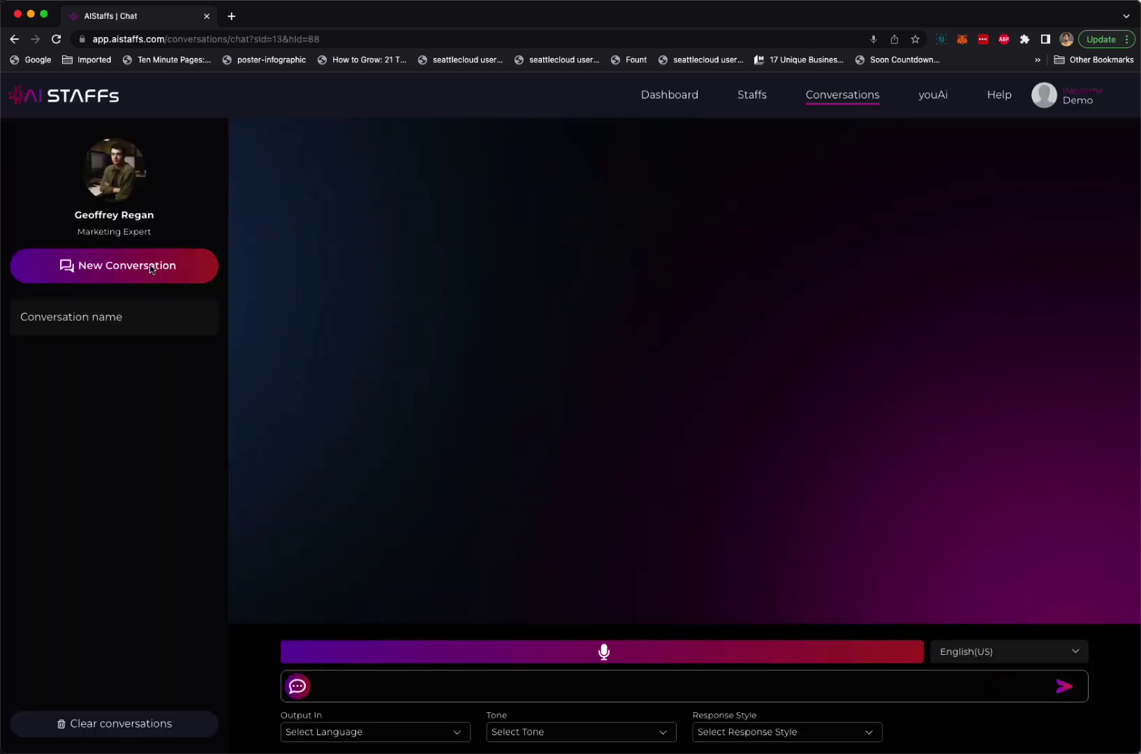
click(128, 266)
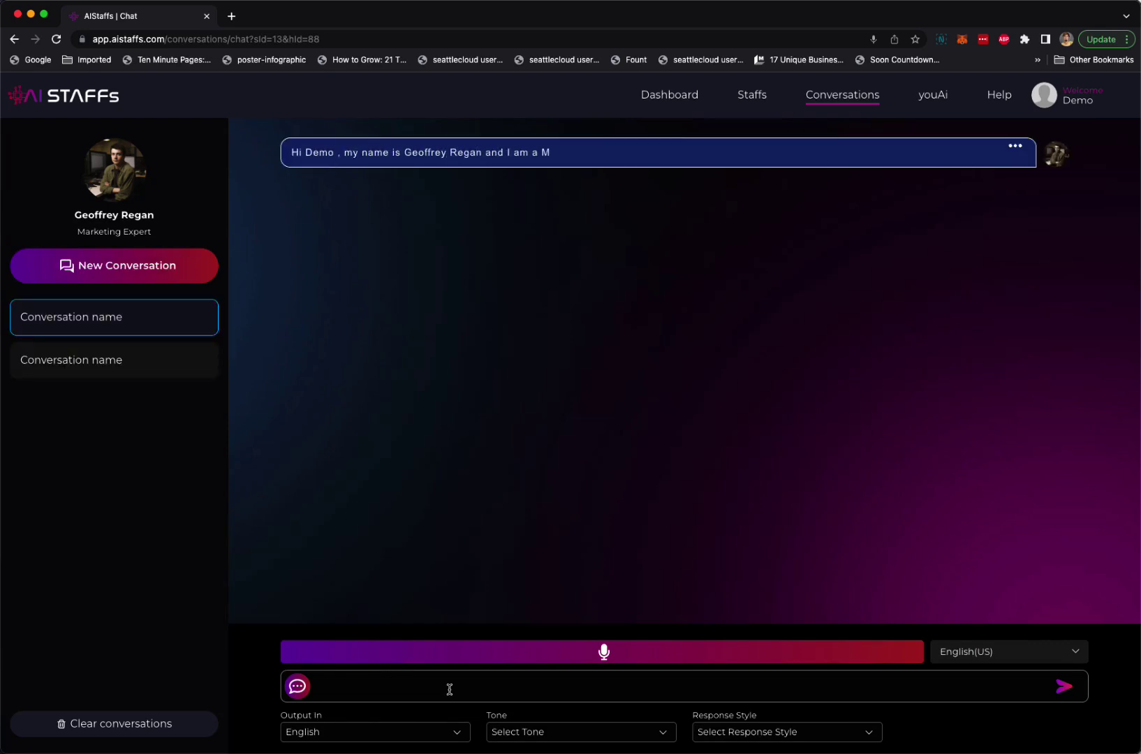
text(can you provide a quick competitive analysis of the top players in the pizza industry?)
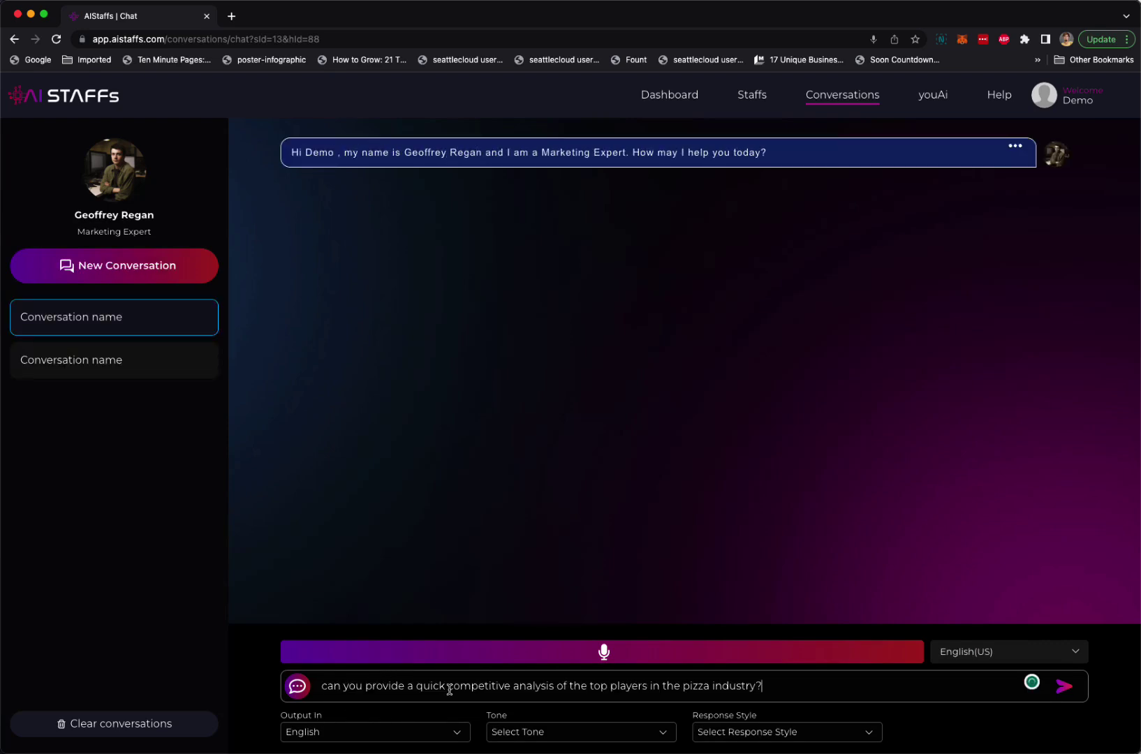
click(1065, 687)
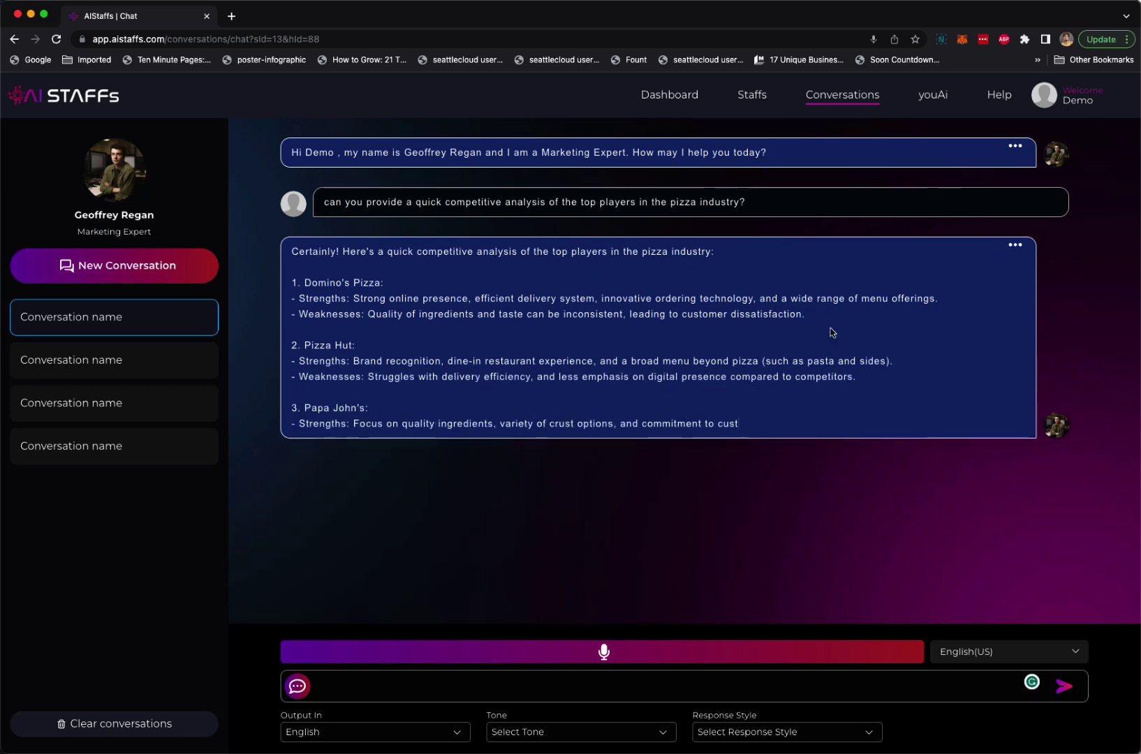
Step: Re-ask the pizza market-share question via Access Internet, then return from the cited article to the chat
click(1015, 243)
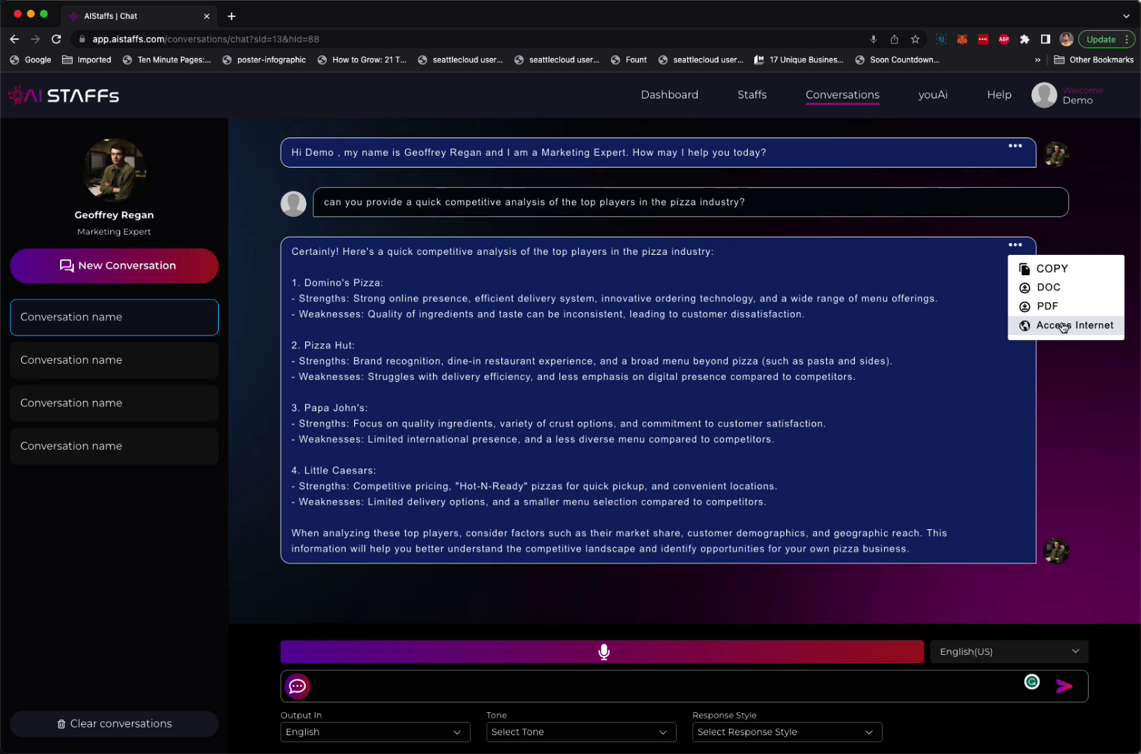
click(1063, 325)
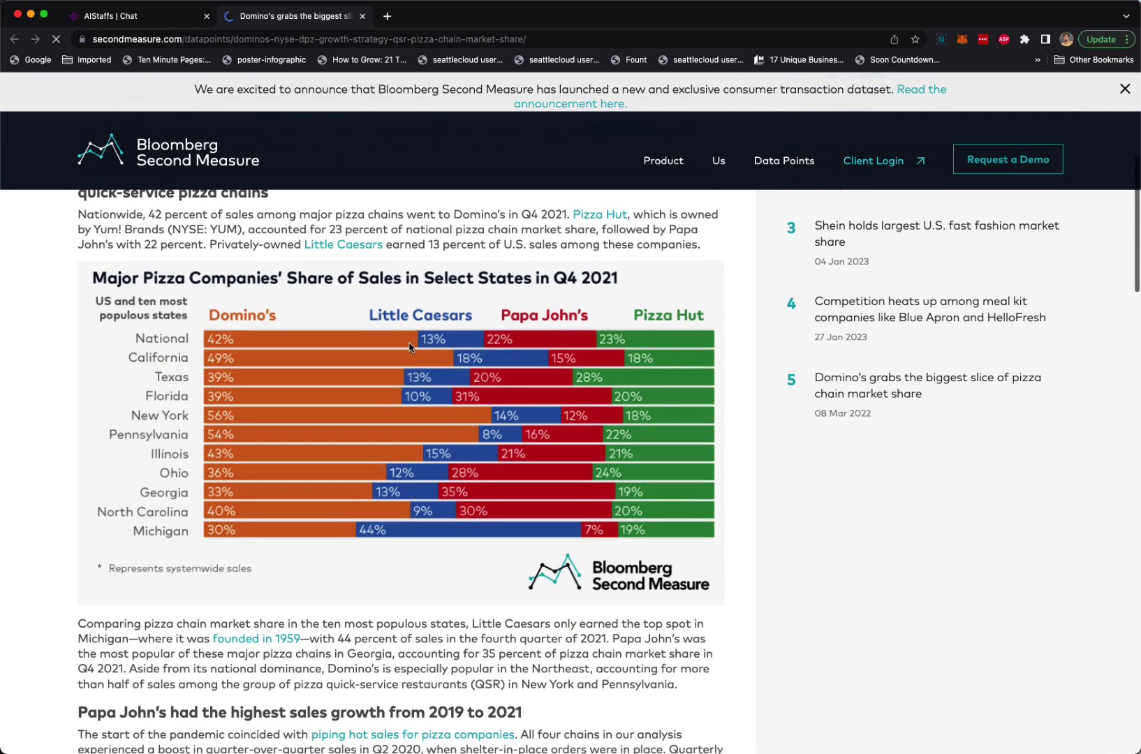
scroll(234, 187, up, 4)
key(super+1)
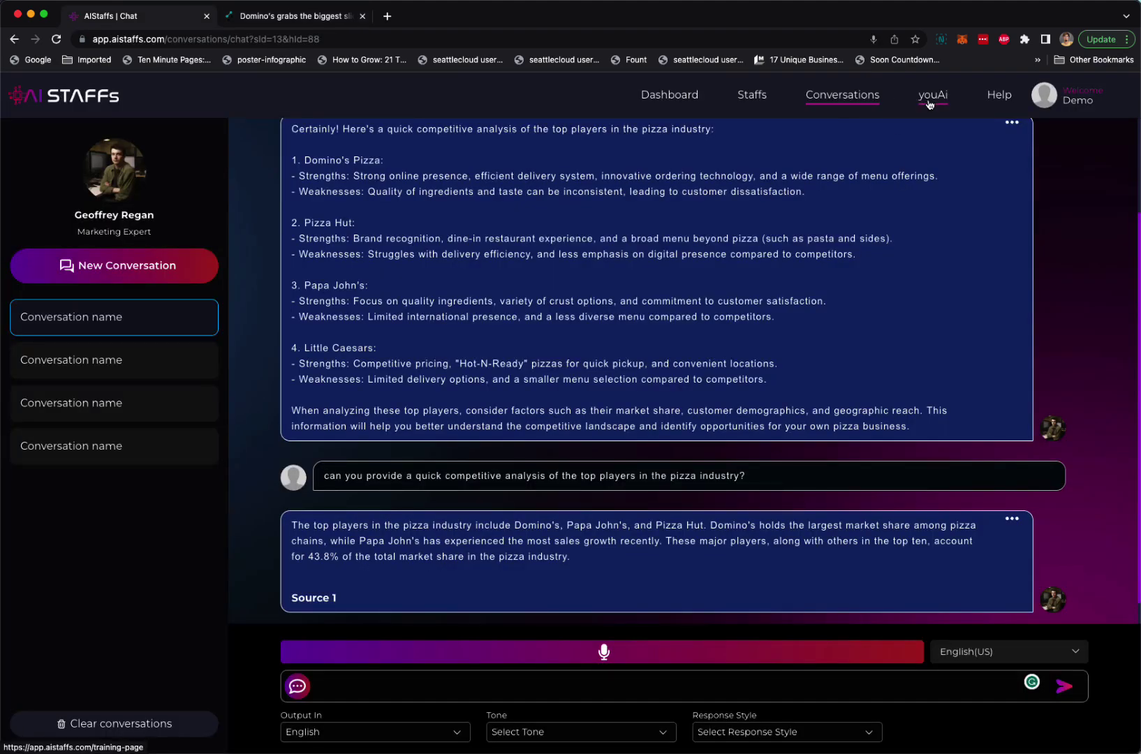
Step: Go back to the Staffs page to review hired and available staff
click(754, 102)
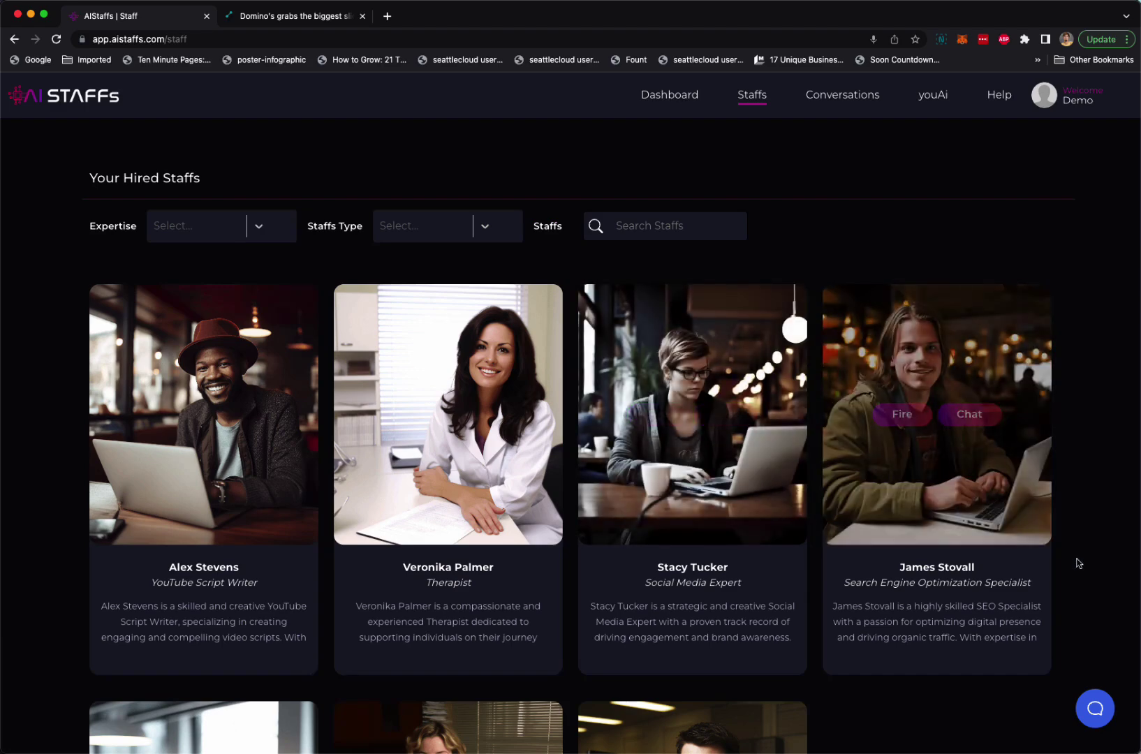
scroll(1077, 564, down, 3)
scroll(1078, 564, down, 3)
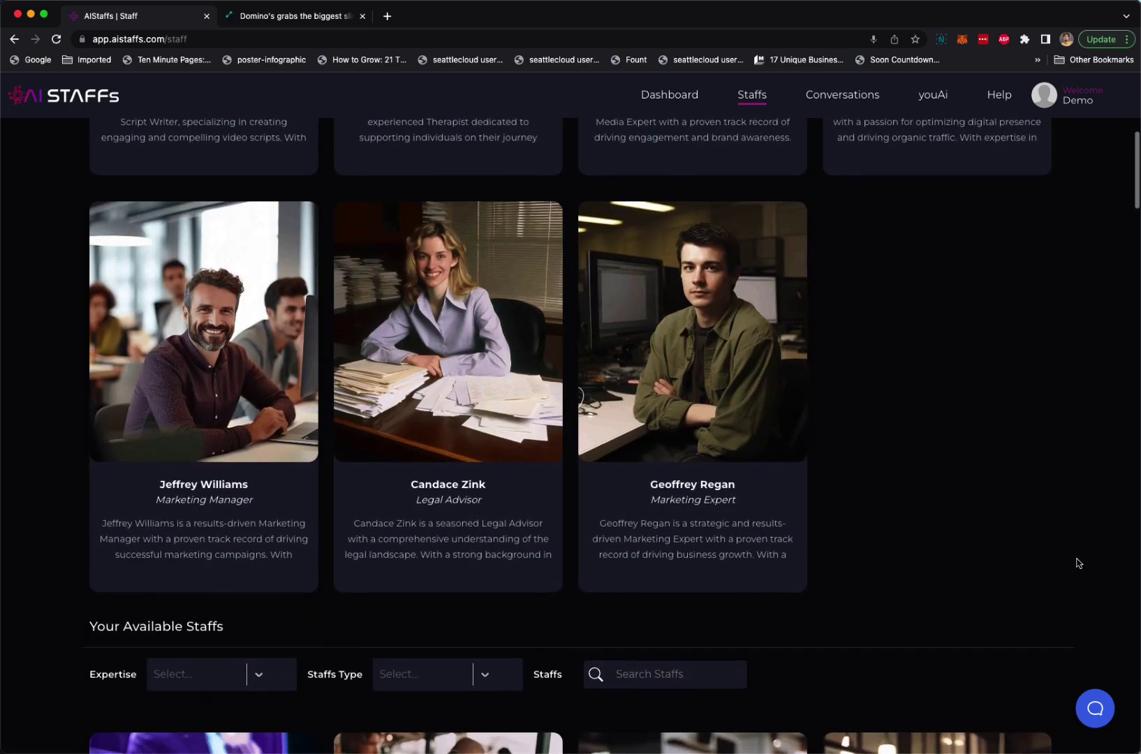
scroll(1077, 564, down, 4)
scroll(1077, 564, down, 10)
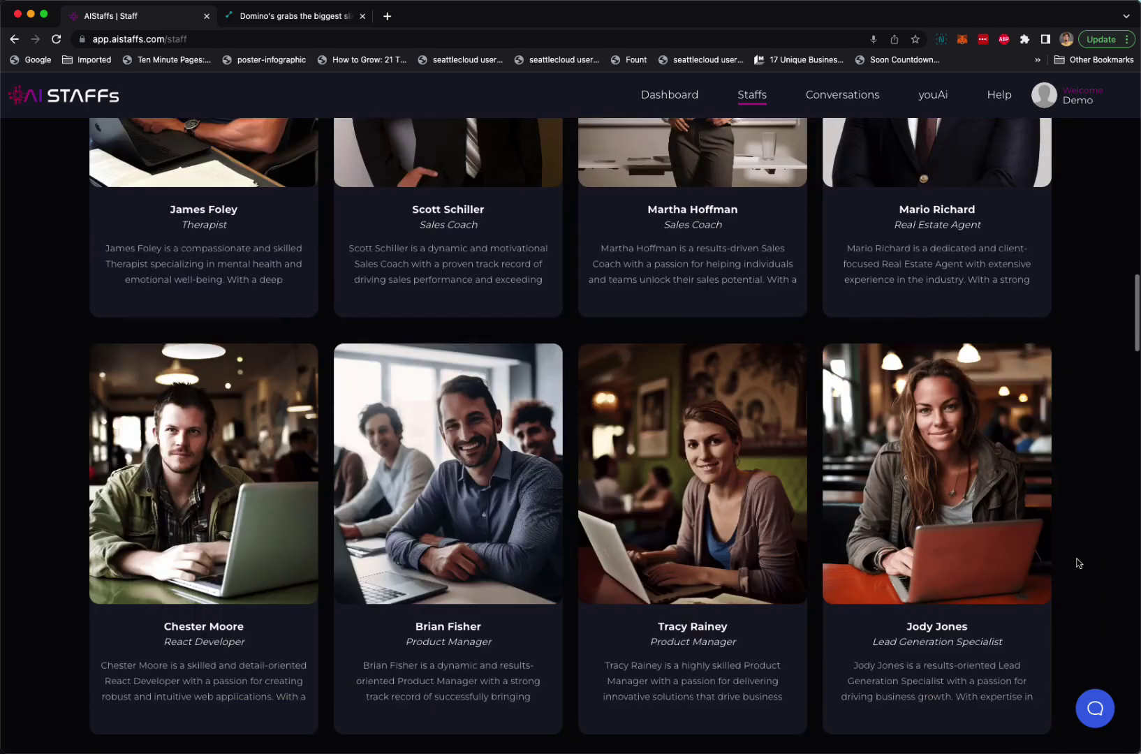
scroll(1077, 563, down, 2)
scroll(1077, 563, down, 4)
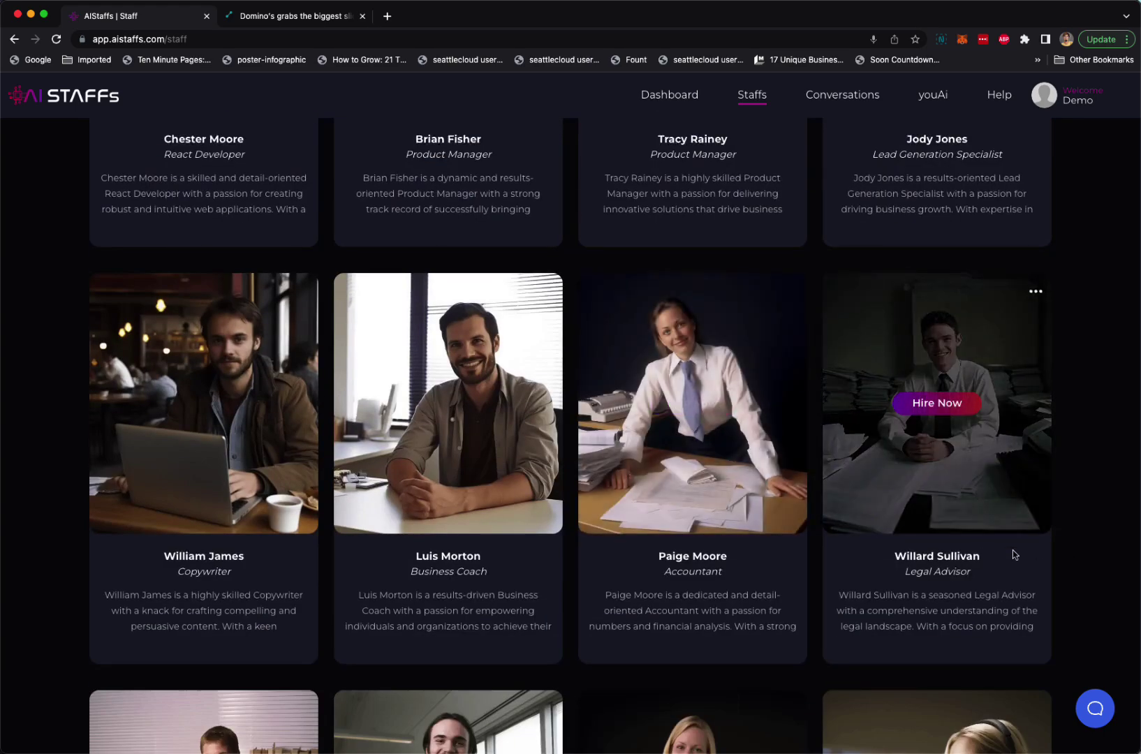
mouse_move(203, 404)
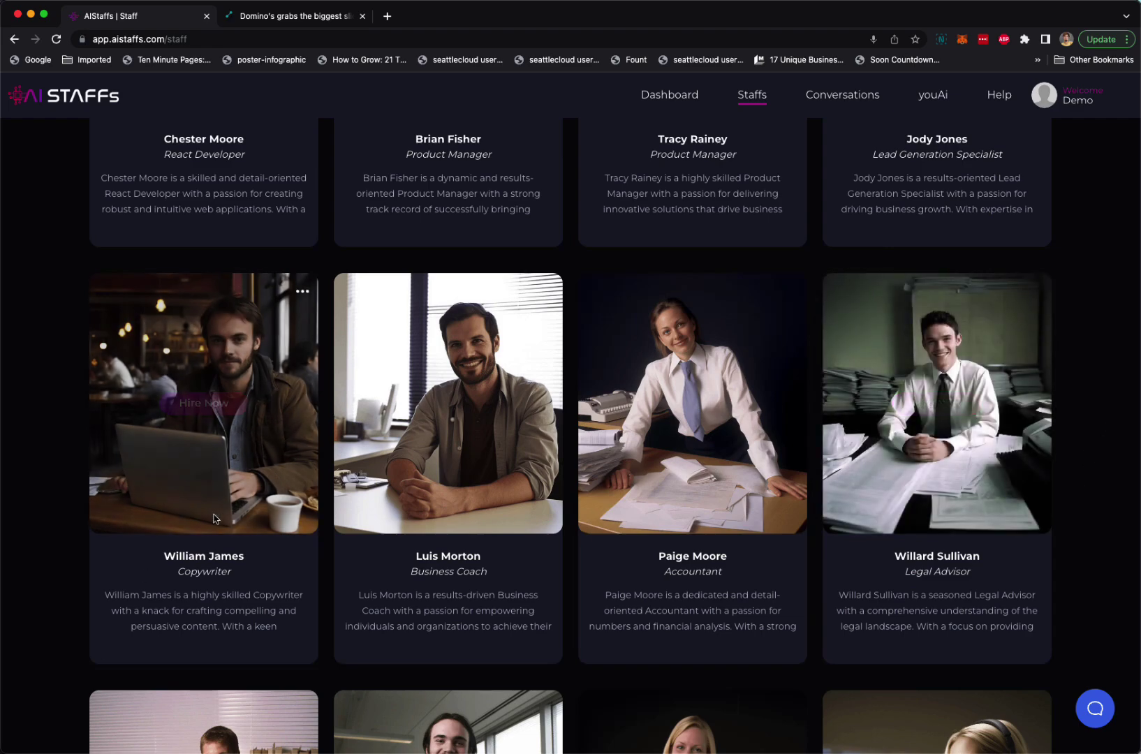
scroll(255, 507, up, 10)
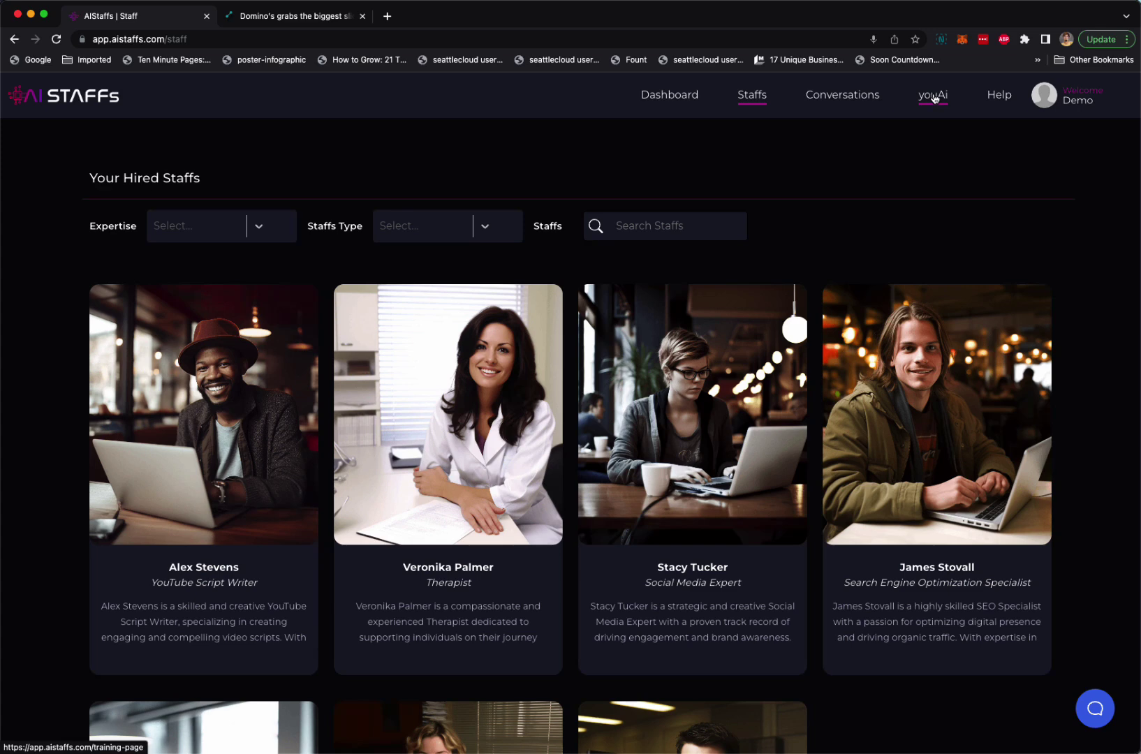
Step: On the youAi training page, create a new training directory named Doge Coin
click(933, 98)
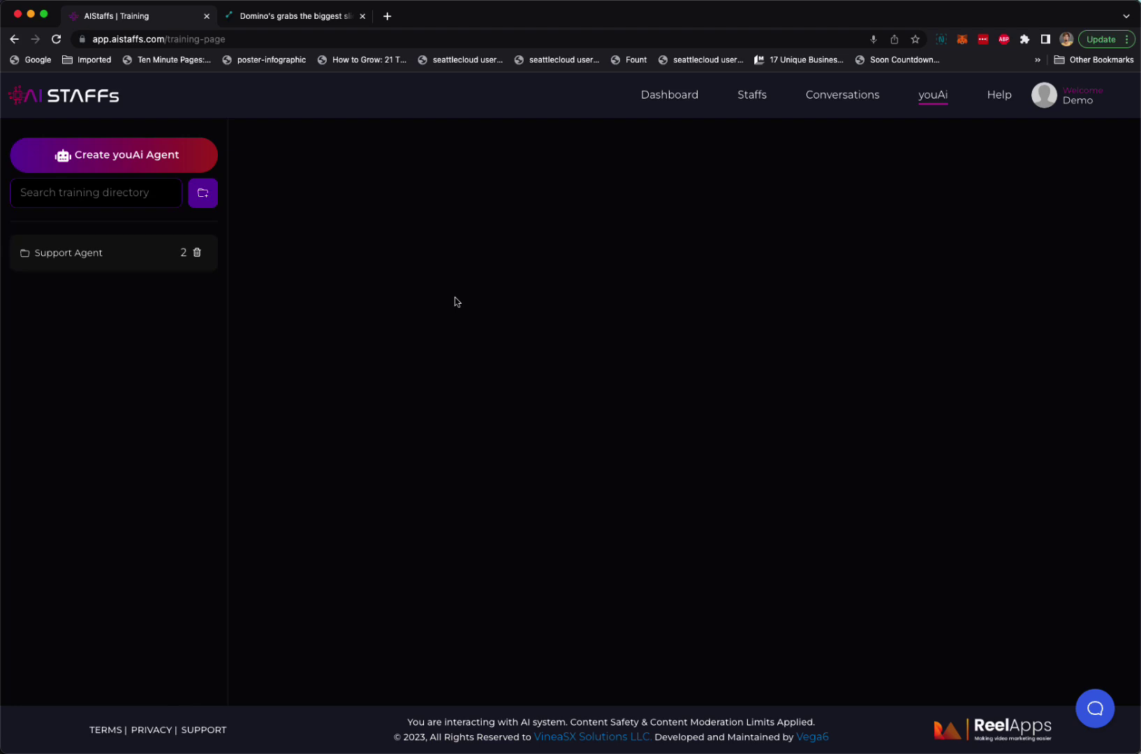
click(202, 198)
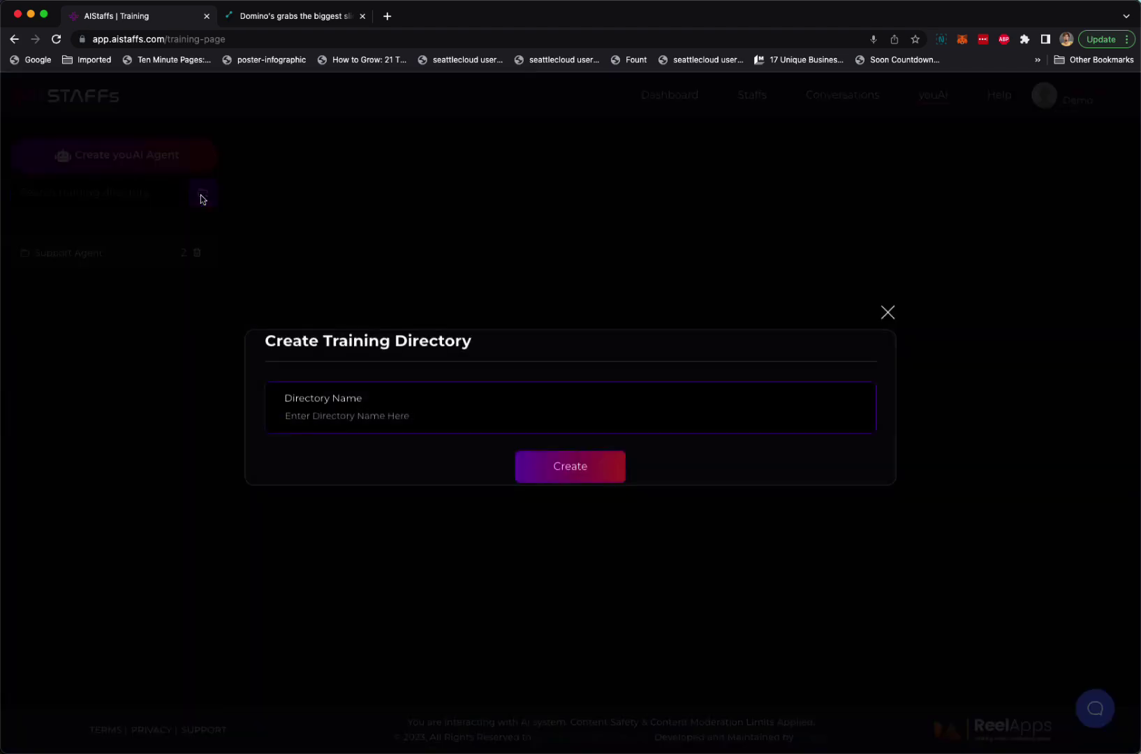
click(377, 427)
text(doge)
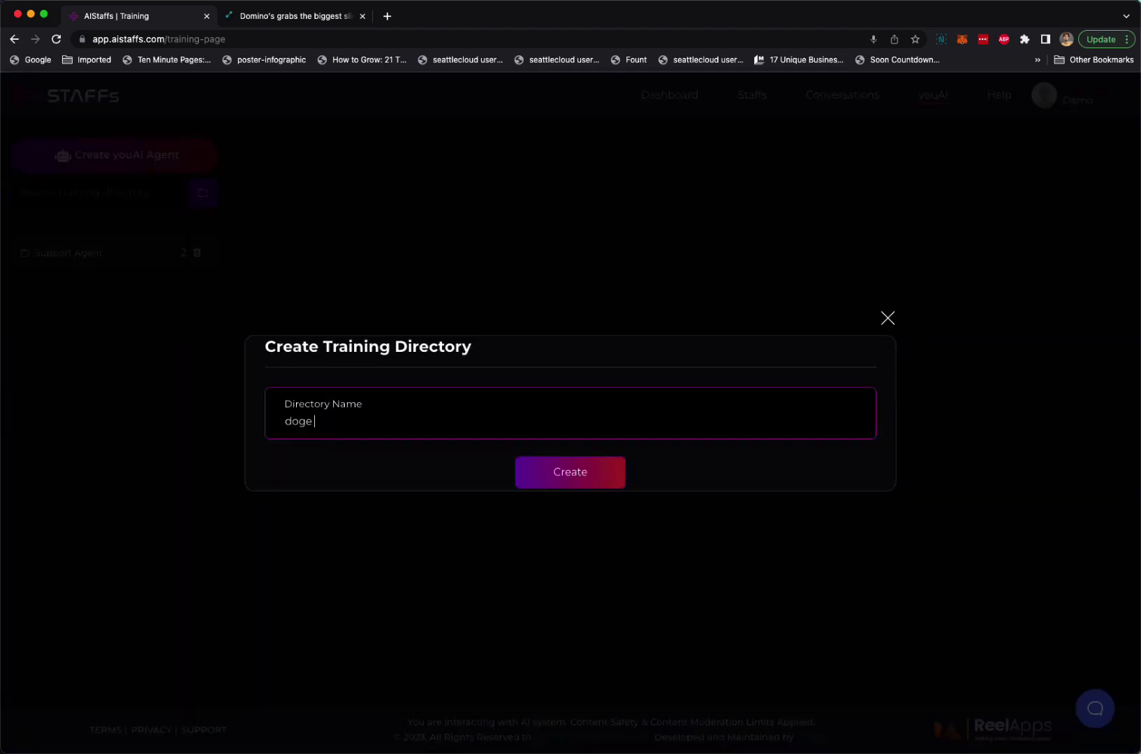
key(Return)
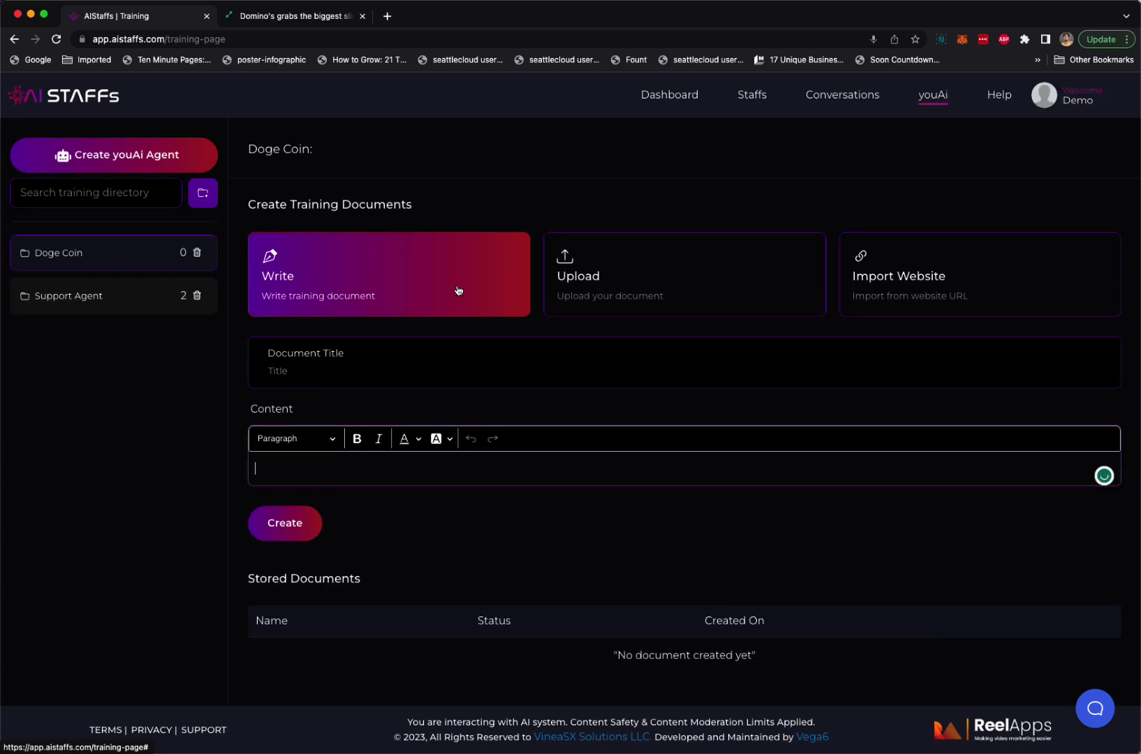
Step: Import the Investopedia Dogecoin article URL as website training material
click(666, 276)
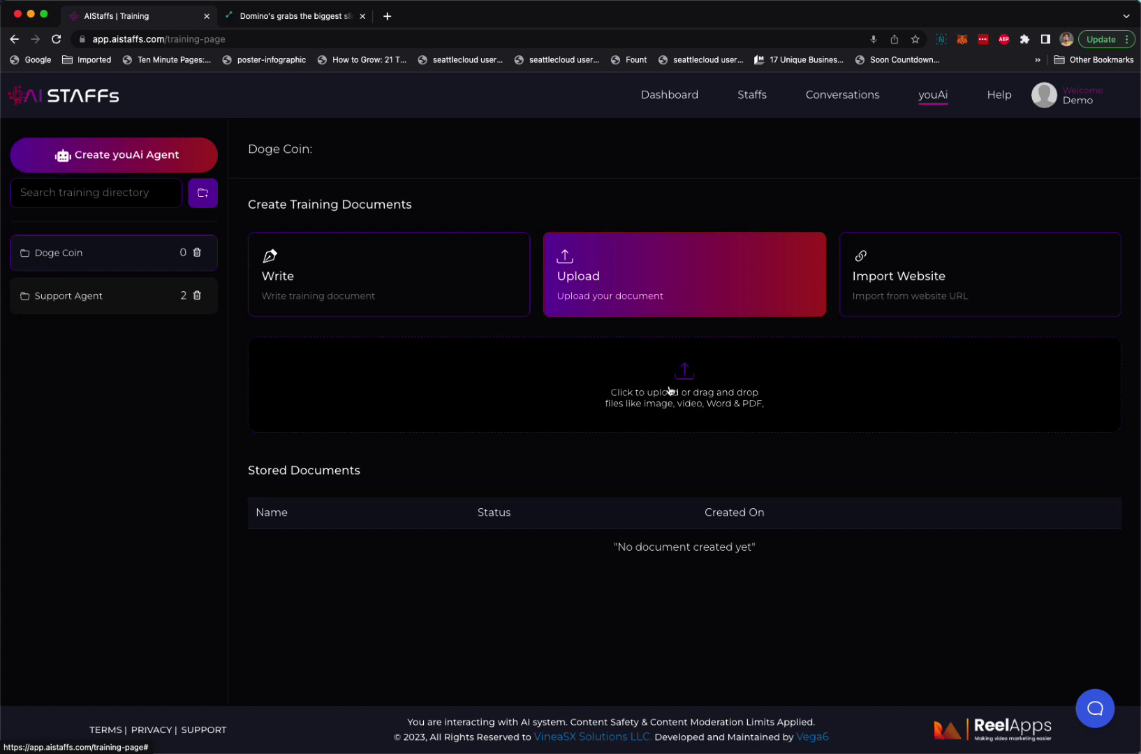
click(901, 285)
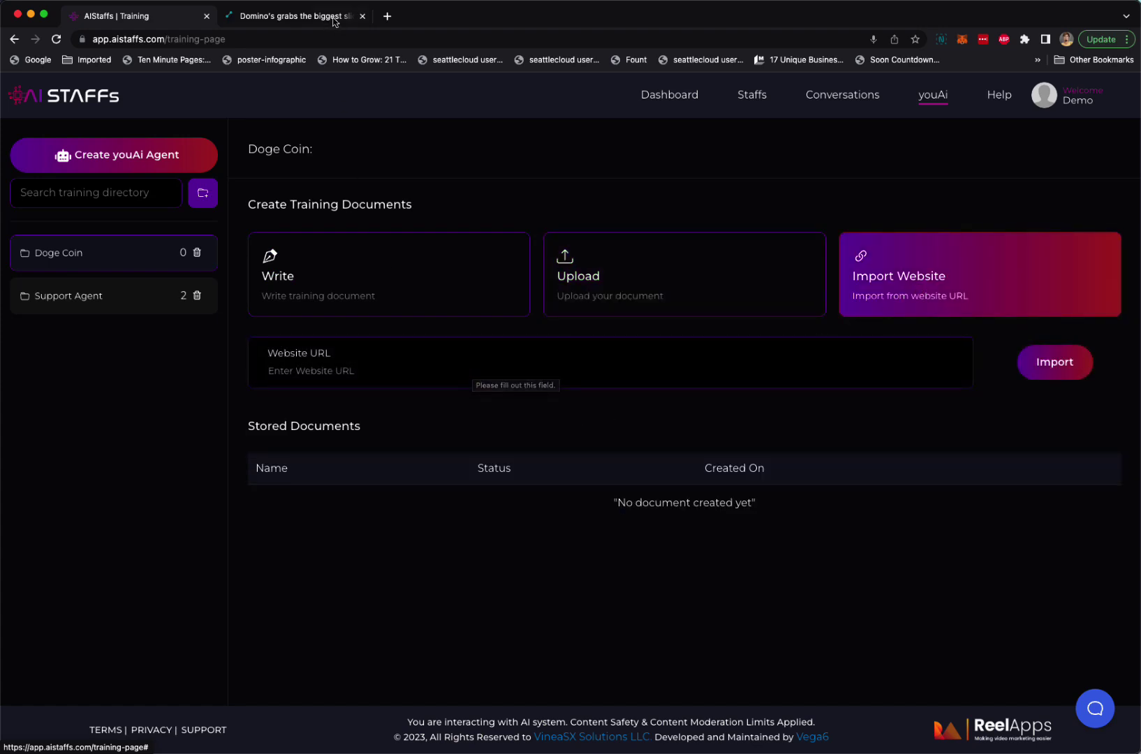
click(322, 373)
text(https://www.investopedia.com/terms/d/dogecoin.asp)
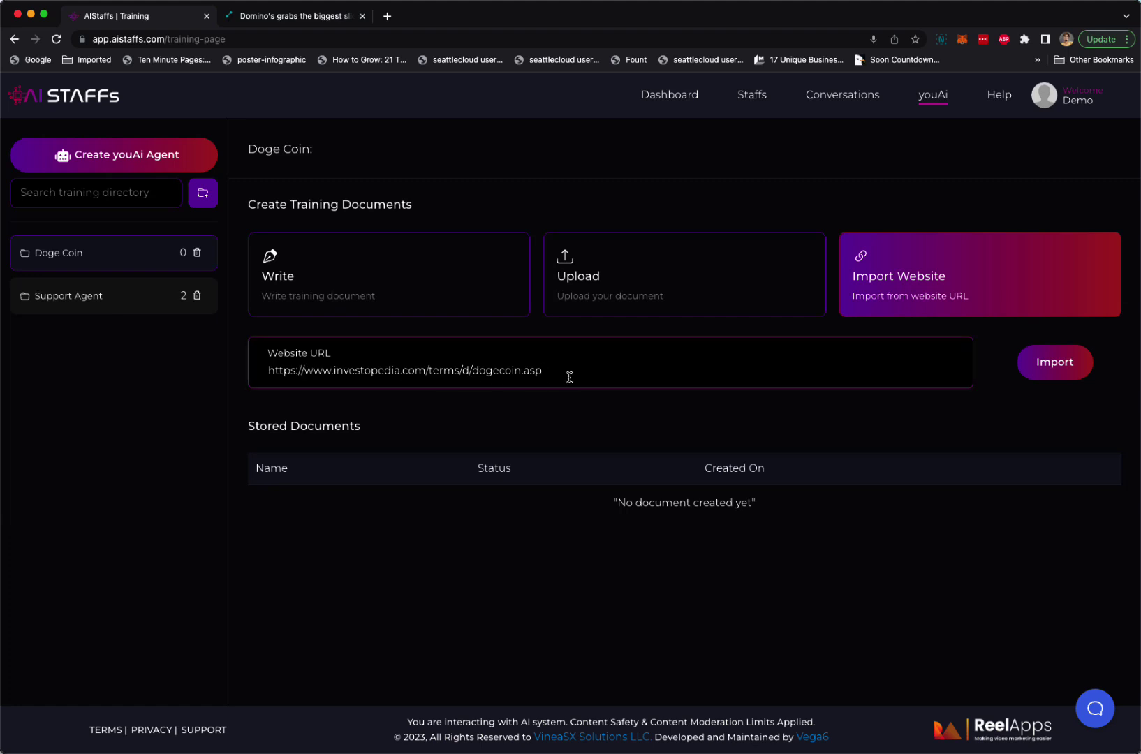
click(1055, 362)
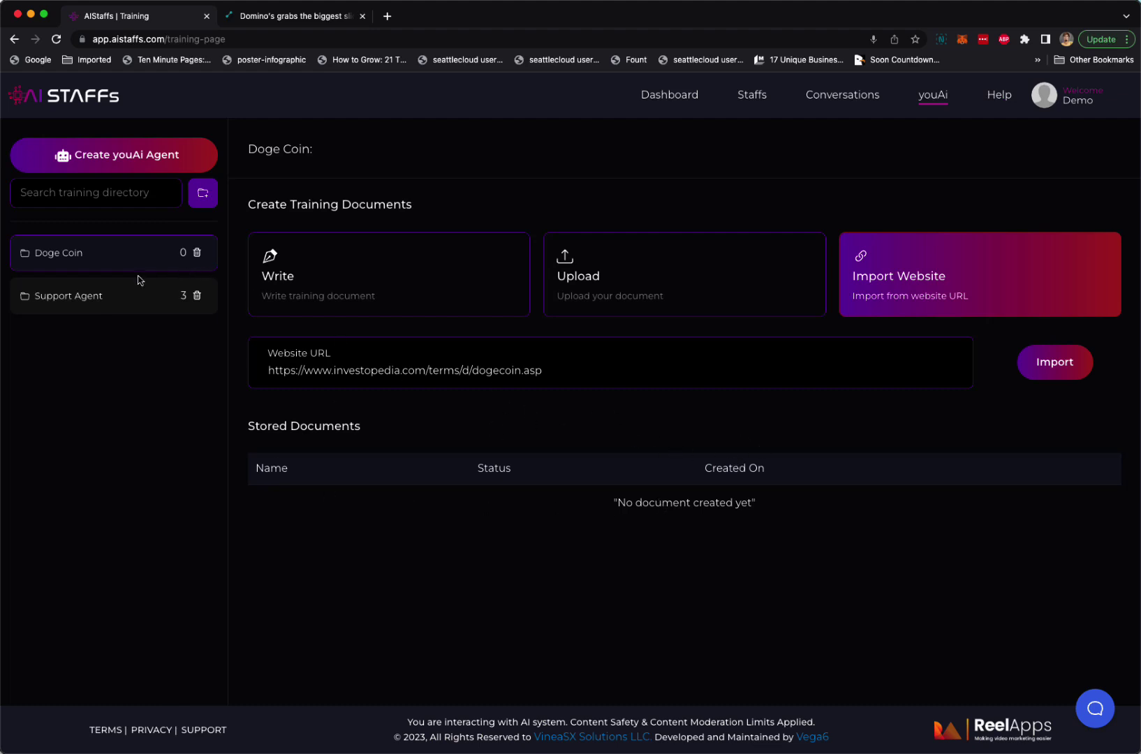
Step: Create a new youAi agent using both the Doge Coin and Support Agent knowledge folders
click(136, 158)
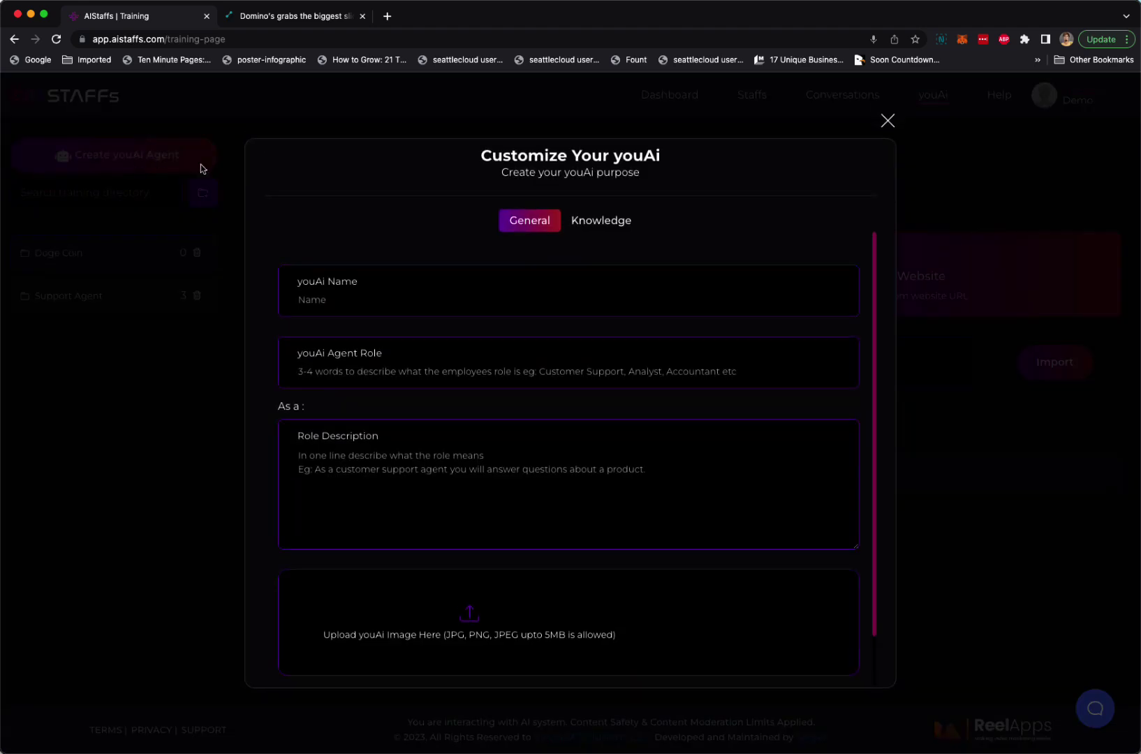
click(378, 307)
click(602, 220)
click(337, 352)
click(437, 351)
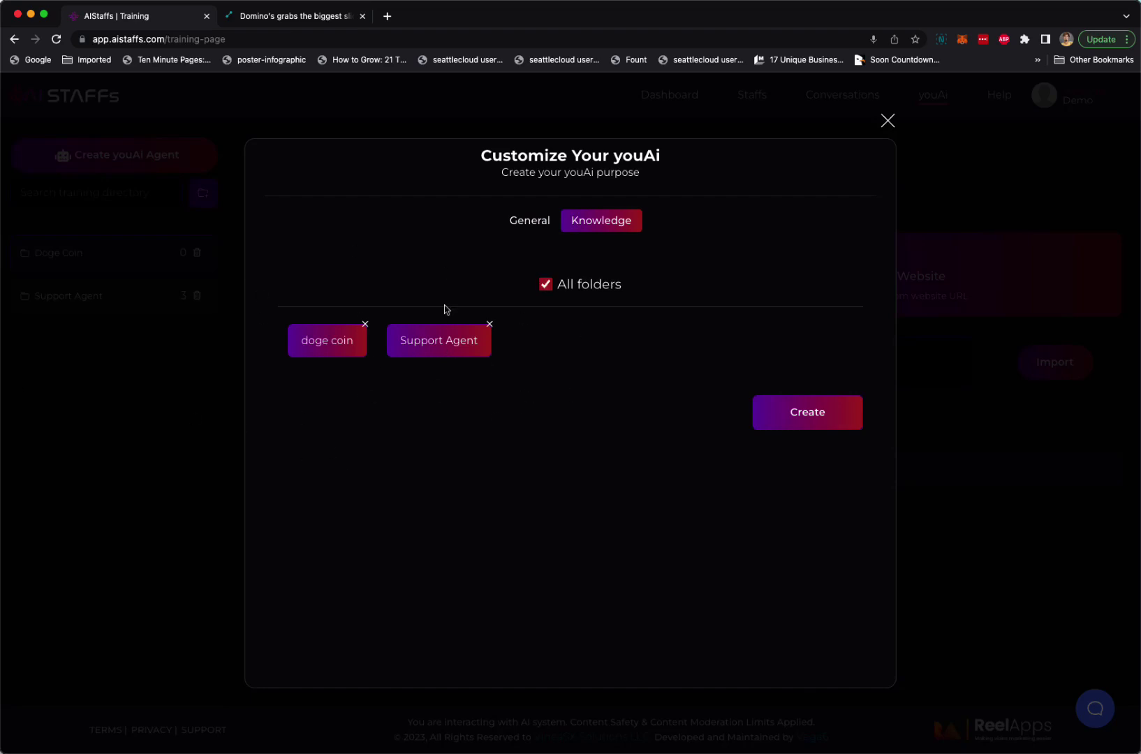
click(490, 324)
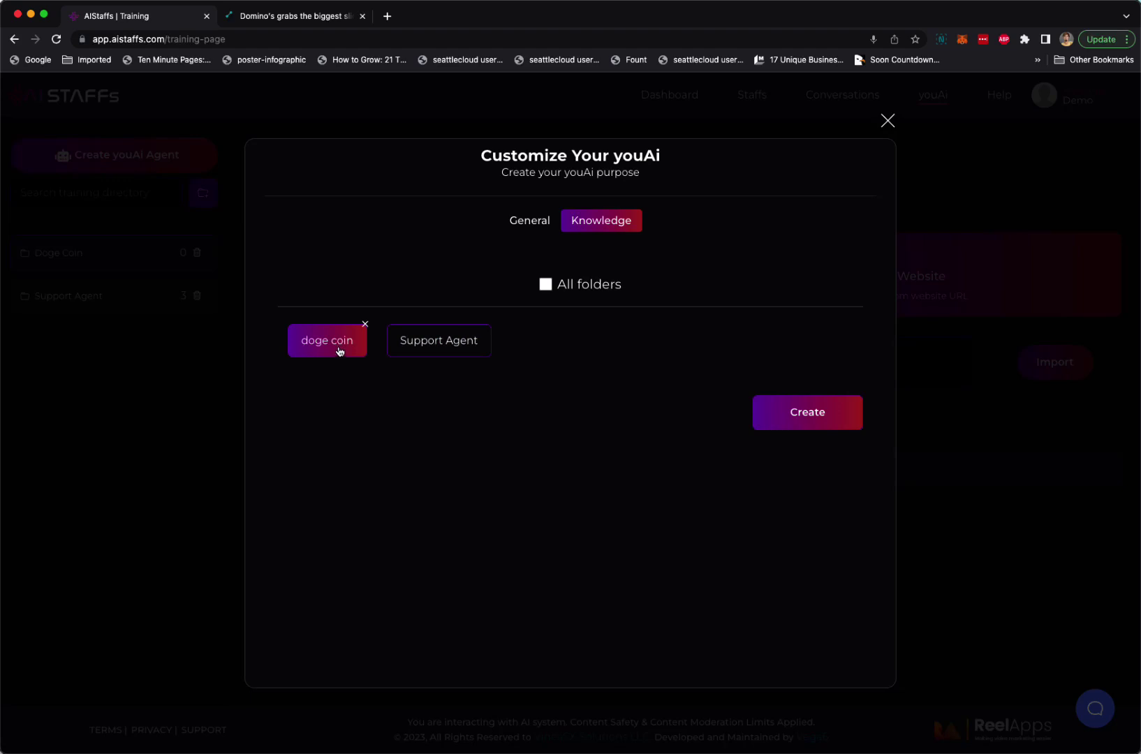
click(425, 343)
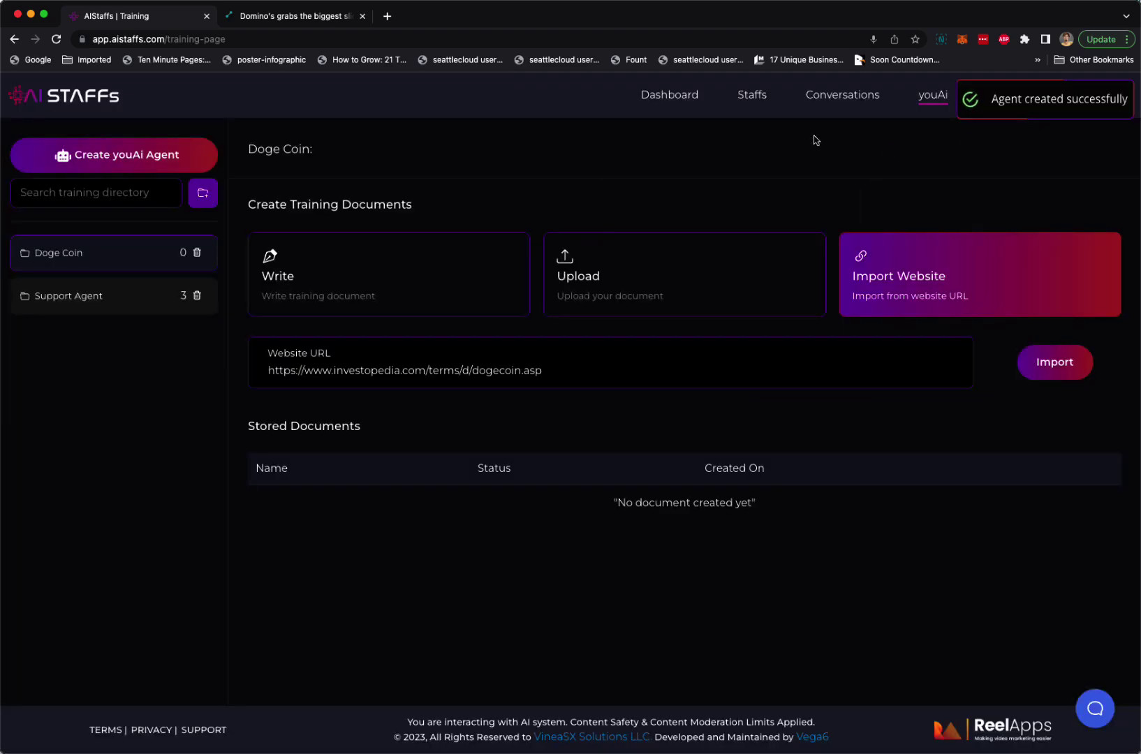
Step: From the staff list, hire the new youAi agent as Crypto Expert with its Dogecoin description
click(749, 94)
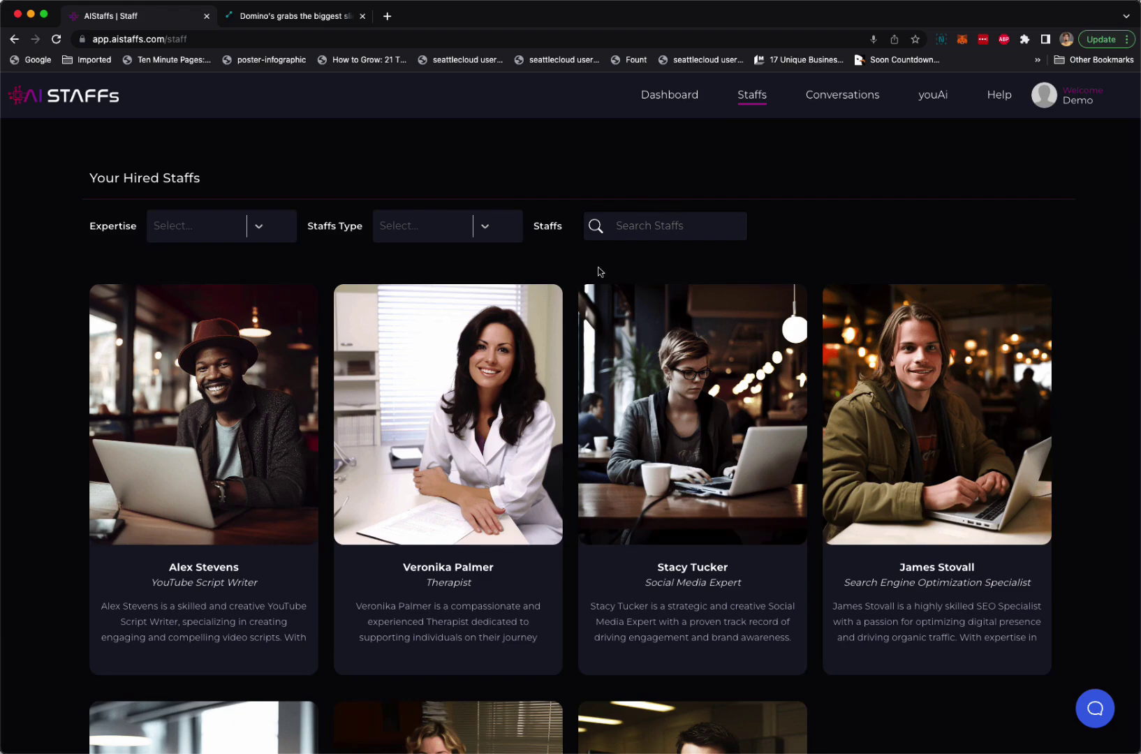
scroll(591, 280, down, 10)
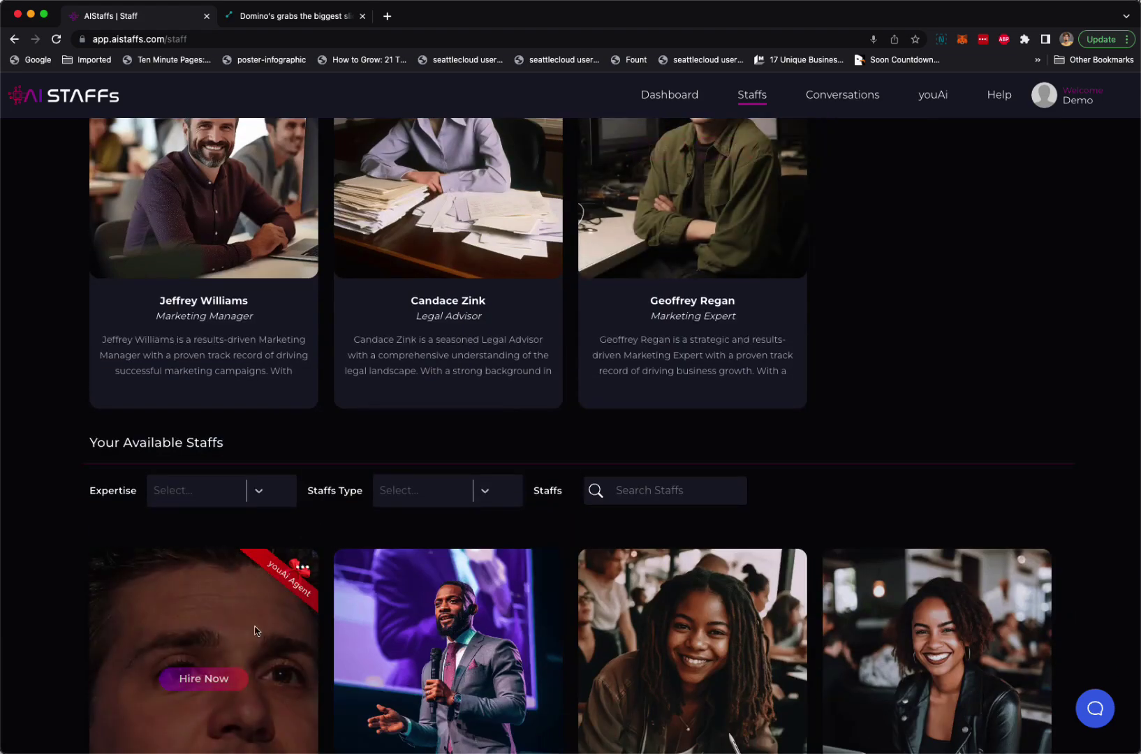
scroll(297, 614, down, 2)
click(178, 554)
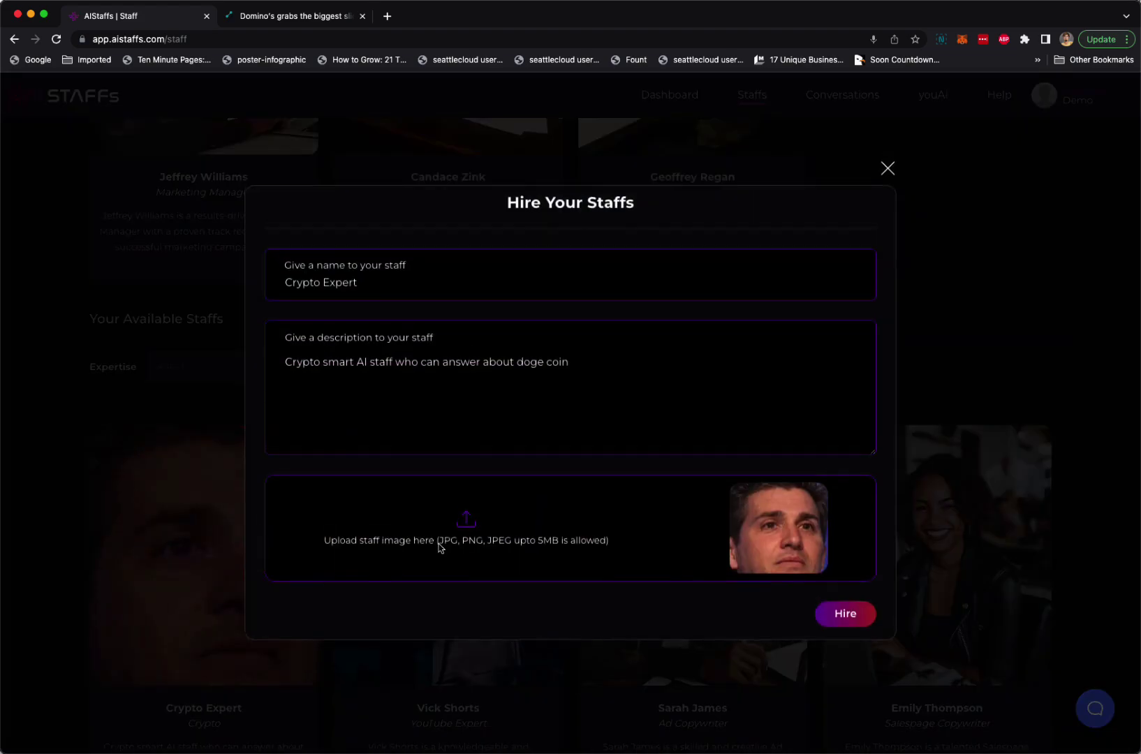
click(838, 614)
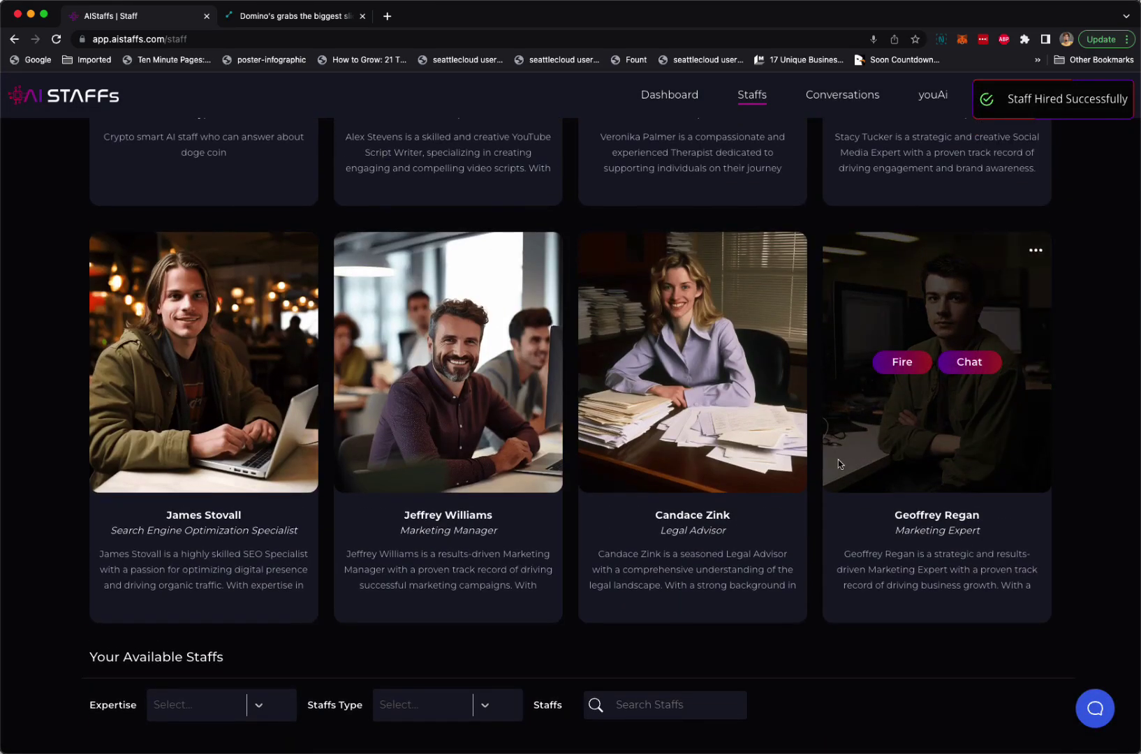
scroll(829, 459, up, 5)
Step: Start a new conversation with Crypto Expert and ask for Dogecoin's market cap
click(238, 366)
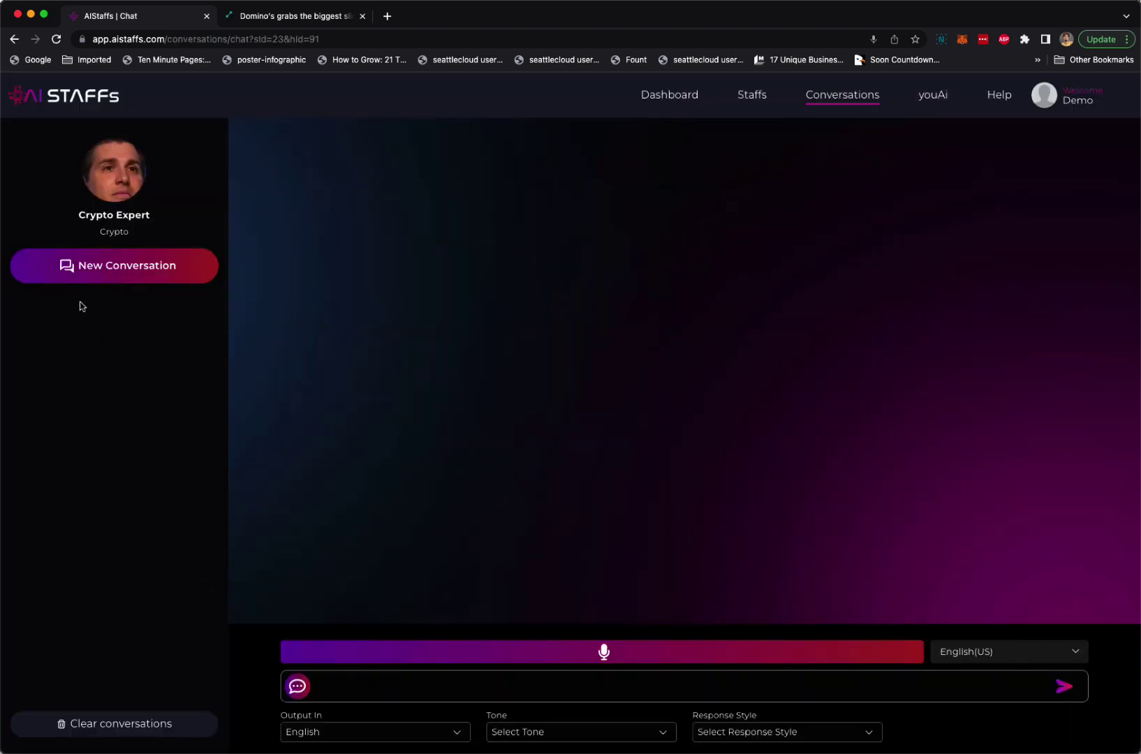
click(86, 273)
click(385, 689)
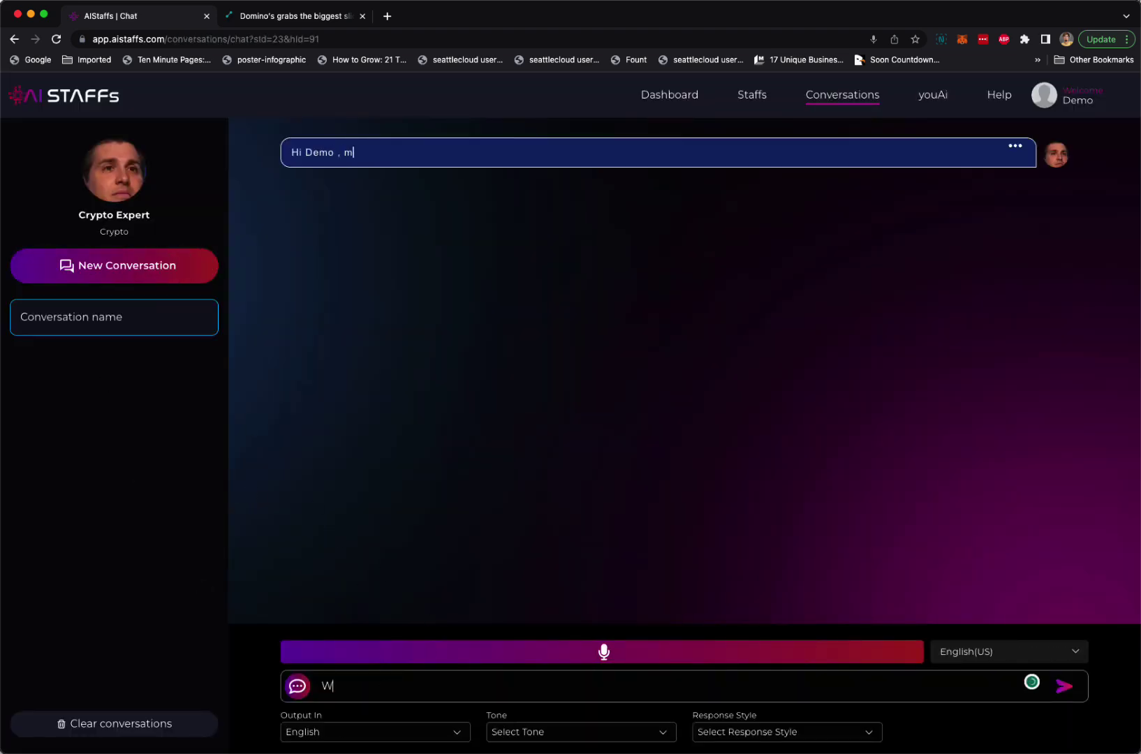
text(What is the market cap of doge coin?)
key(Return)
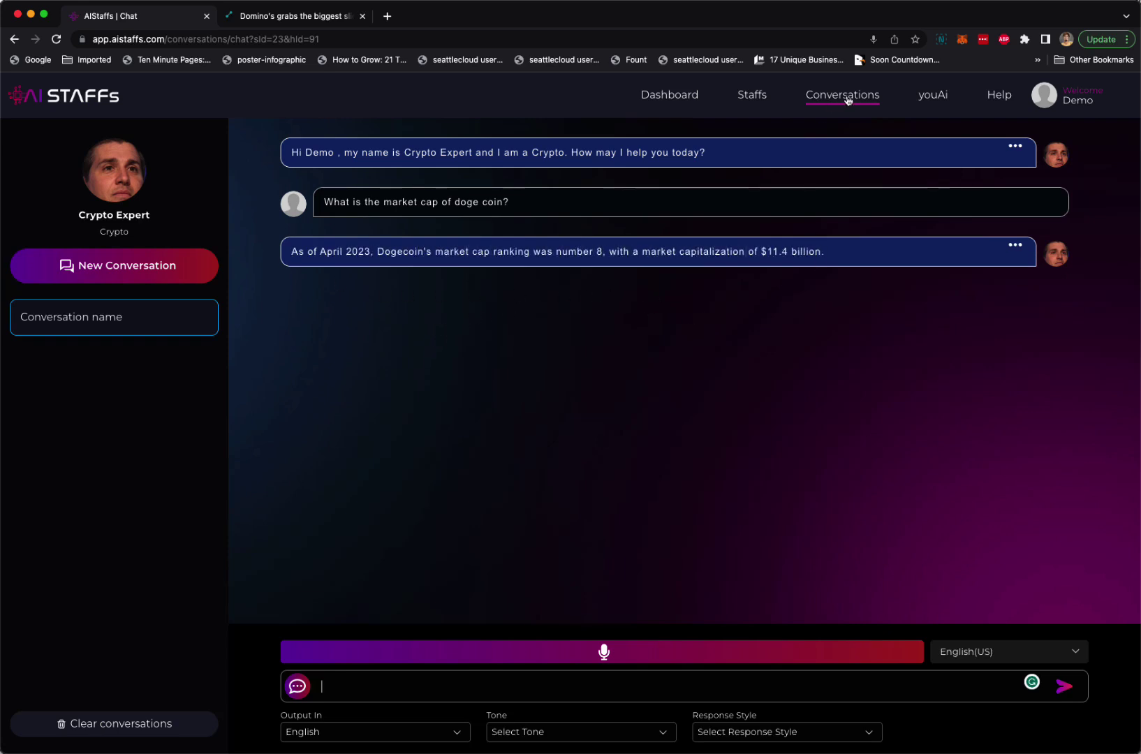
Step: Review the dashboard and account menu, then return to the hired staffs list
click(670, 94)
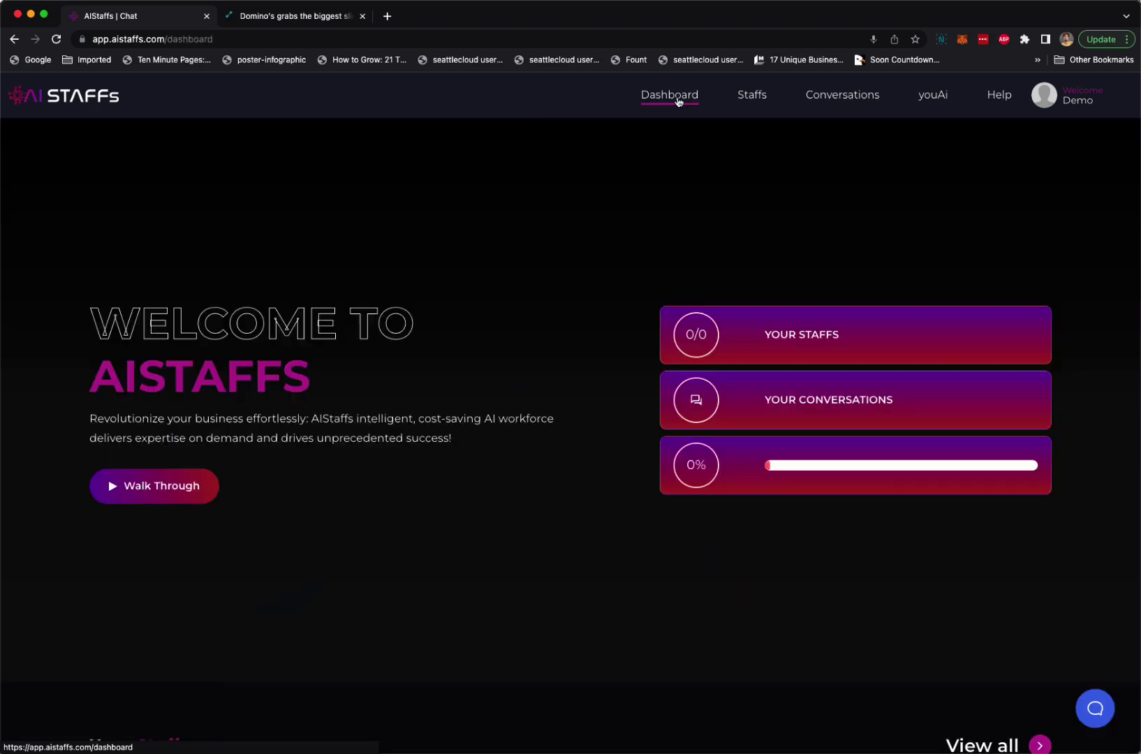
scroll(628, 379, down, 2)
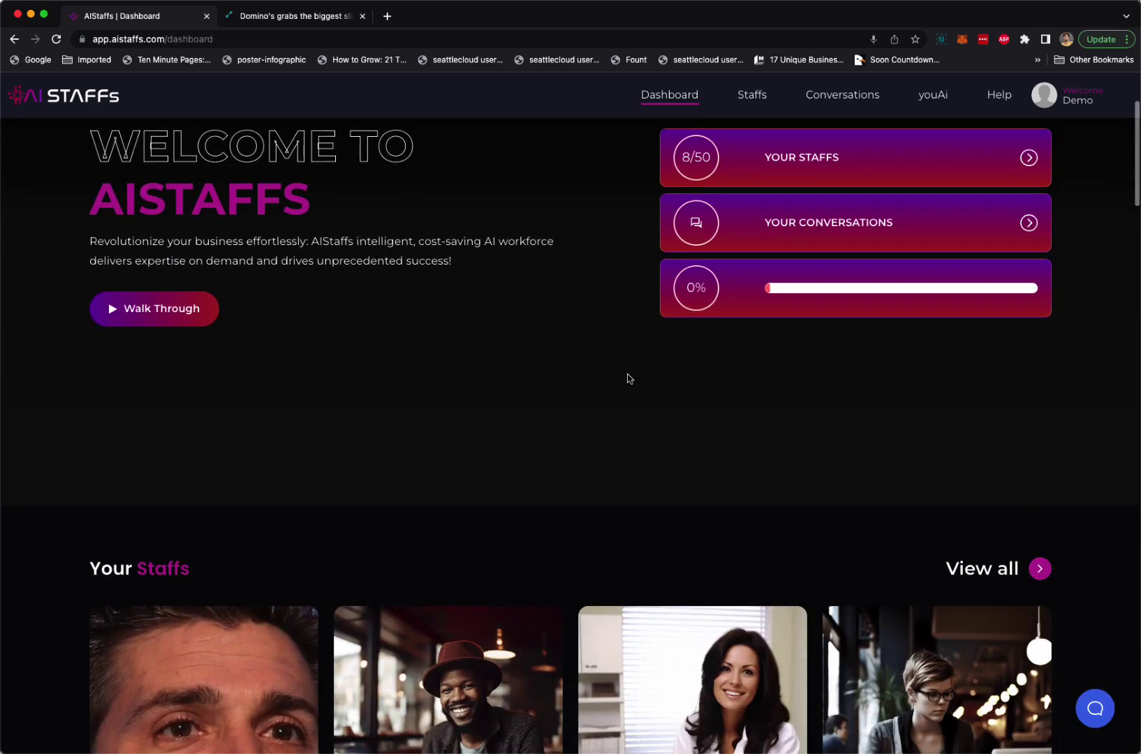
scroll(628, 380, down, 2)
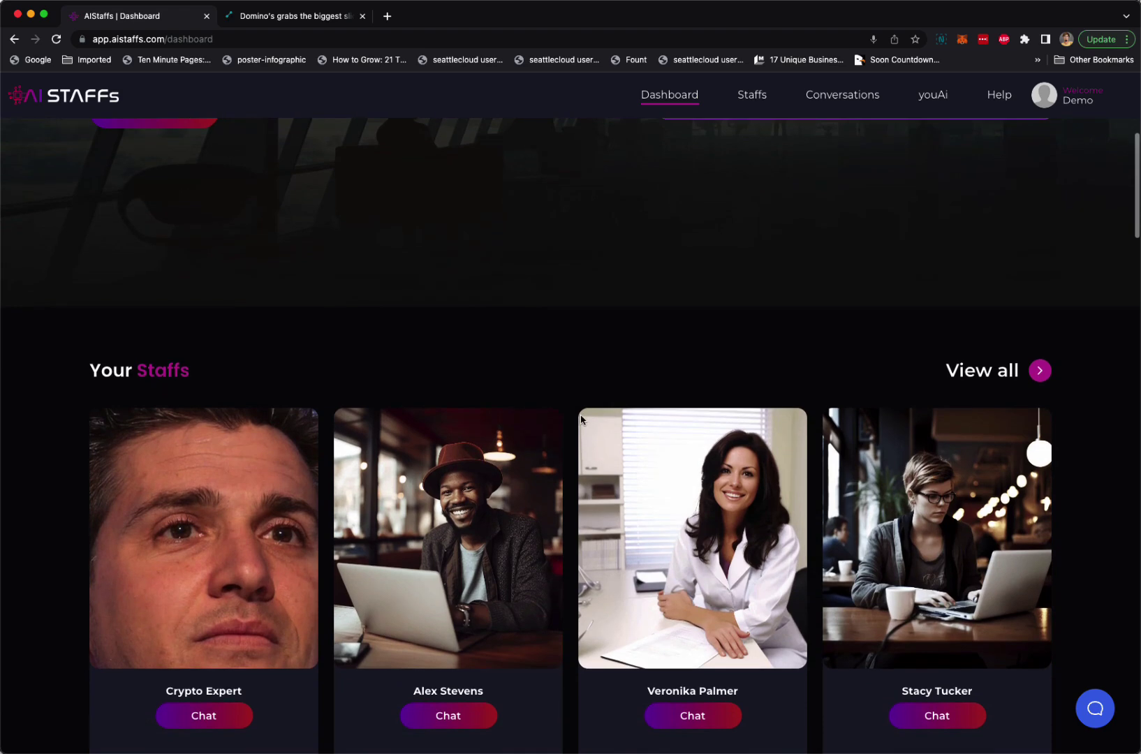
scroll(575, 427, down, 2)
scroll(567, 455, down, 4)
scroll(566, 454, down, 4)
scroll(1027, 110, up, 10)
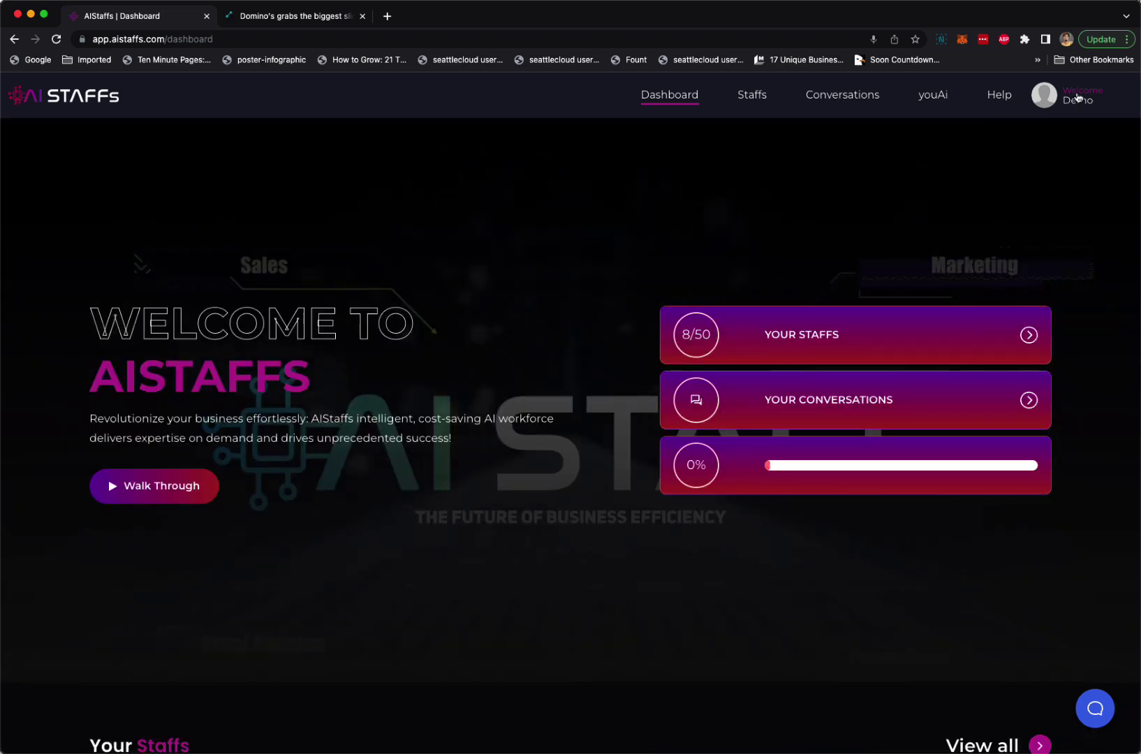
click(1045, 95)
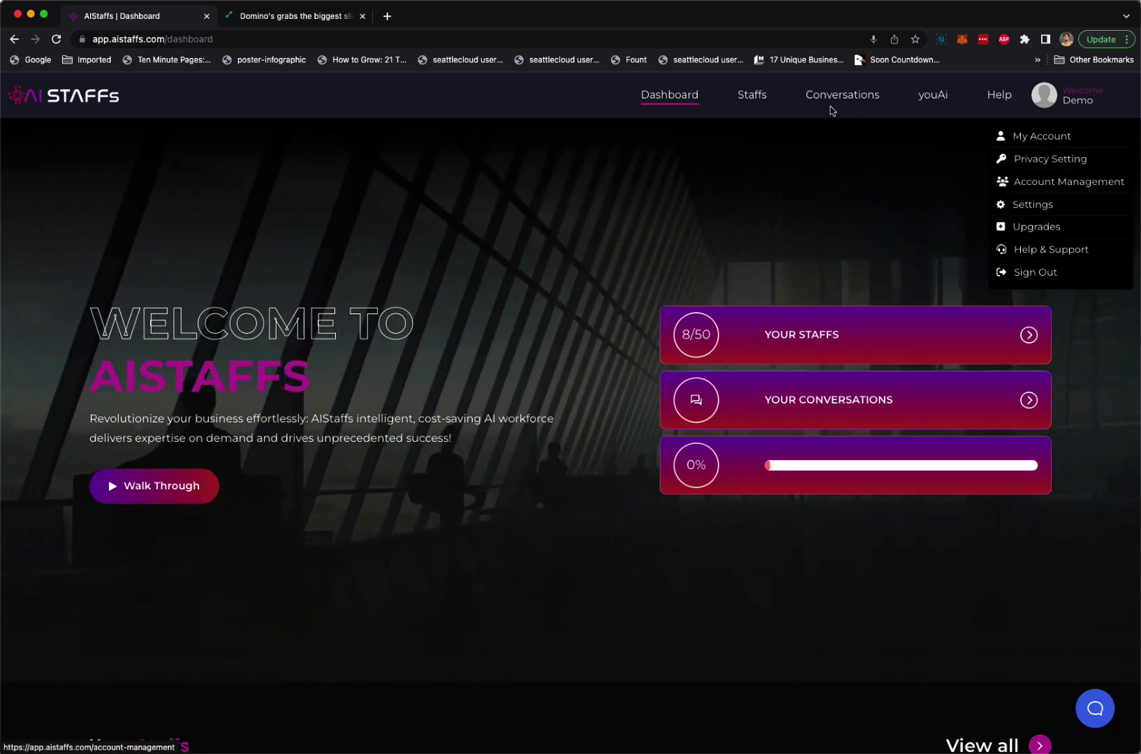
click(753, 99)
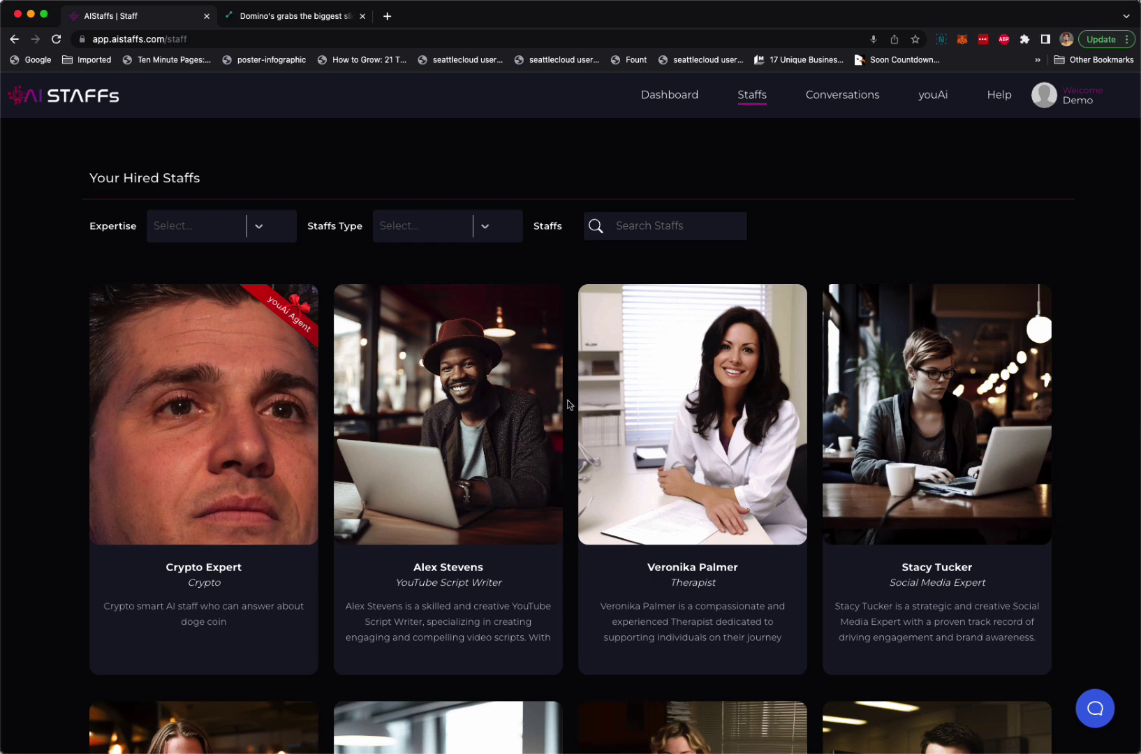
mouse_move(448, 413)
click(543, 307)
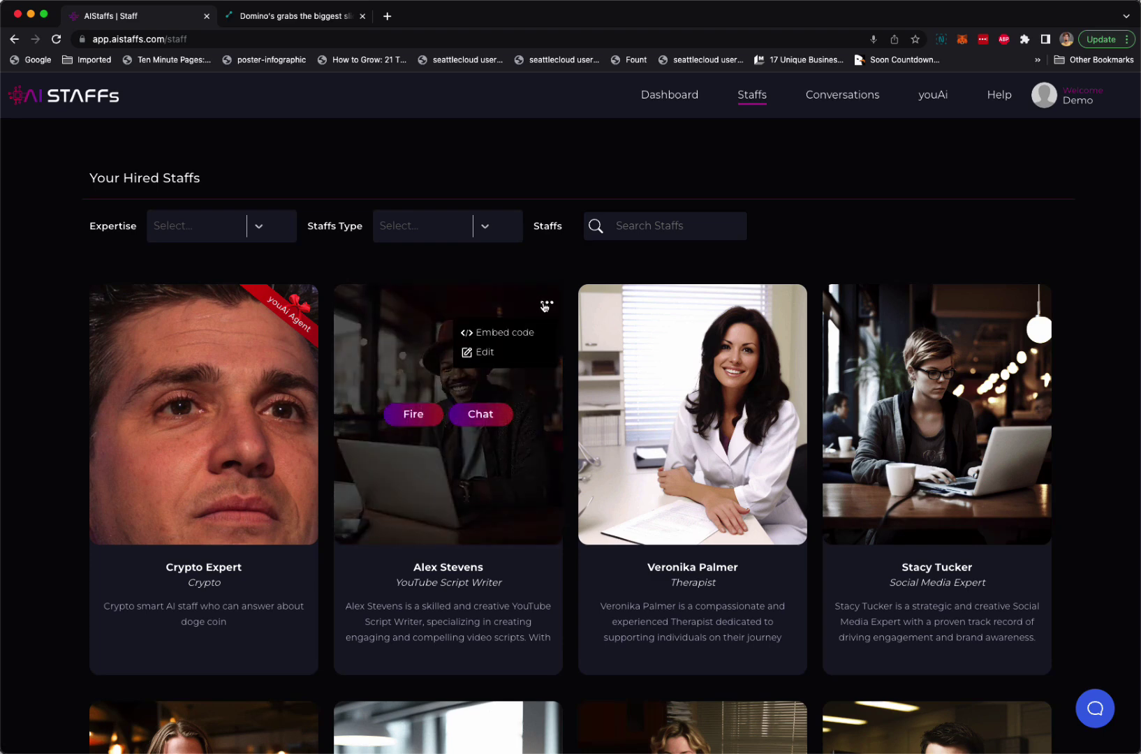
click(508, 335)
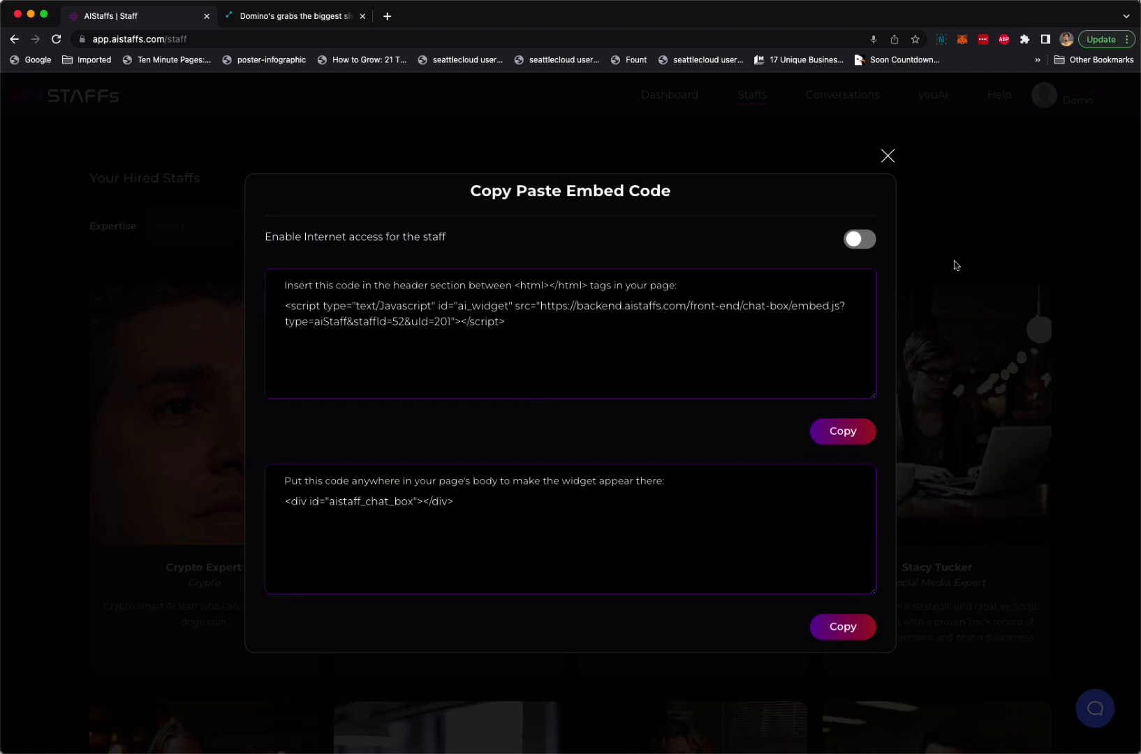
click(887, 157)
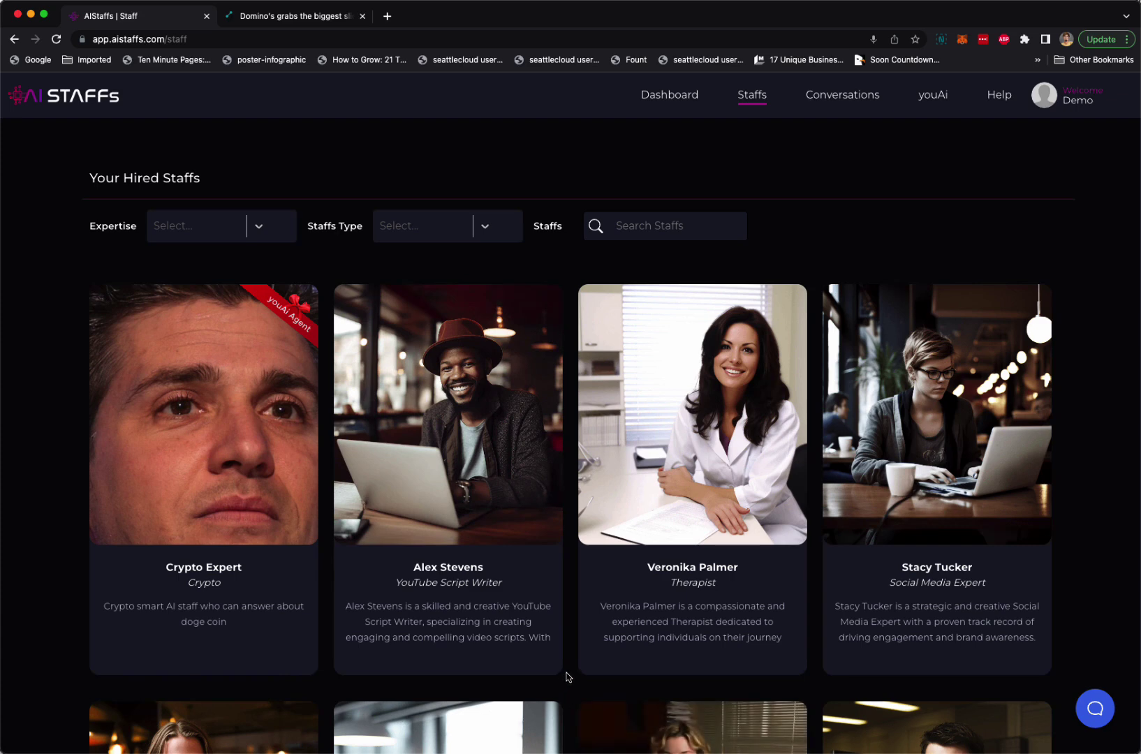
scroll(566, 678, down, 3)
scroll(567, 678, down, 3)
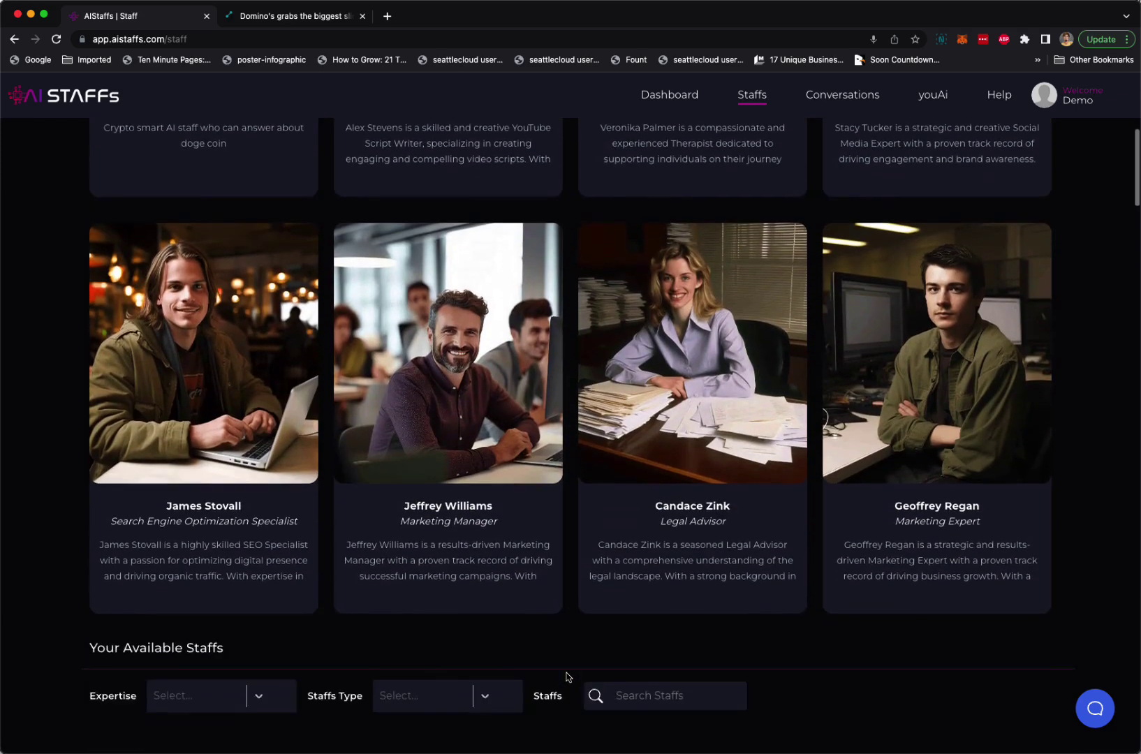
scroll(566, 678, down, 3)
scroll(567, 679, down, 2)
scroll(566, 678, down, 1)
scroll(566, 677, down, 2)
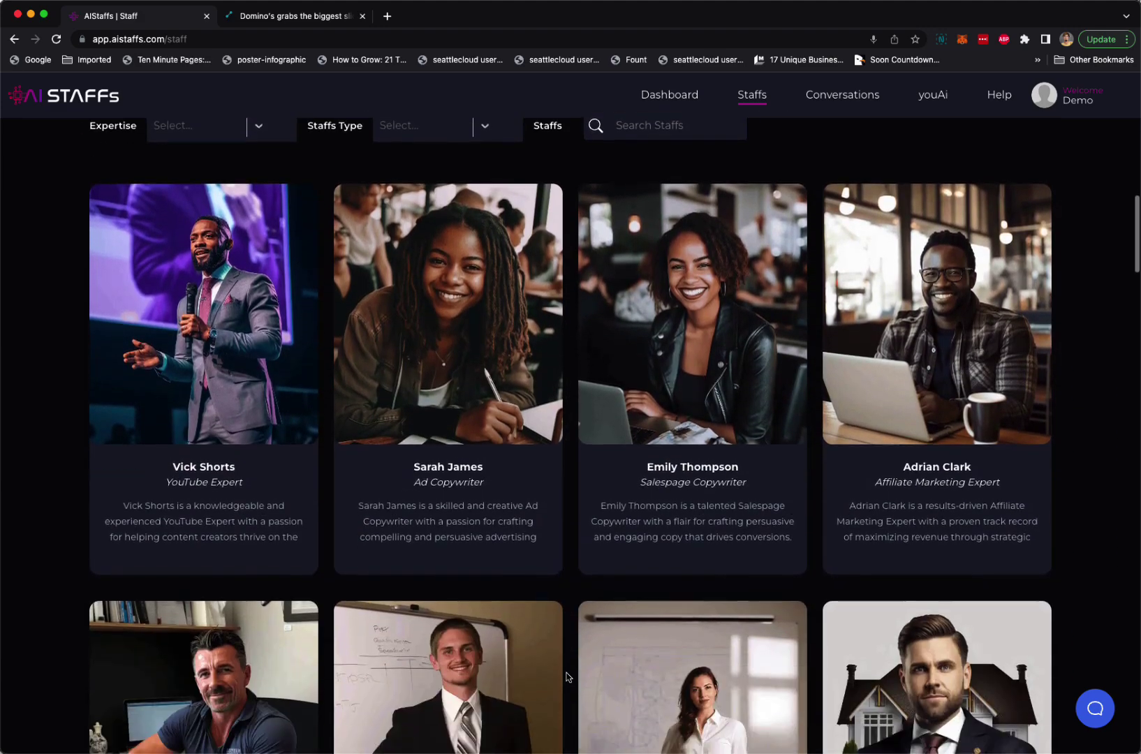
scroll(566, 678, down, 1)
scroll(566, 678, down, 1)
scroll(566, 678, down, 2)
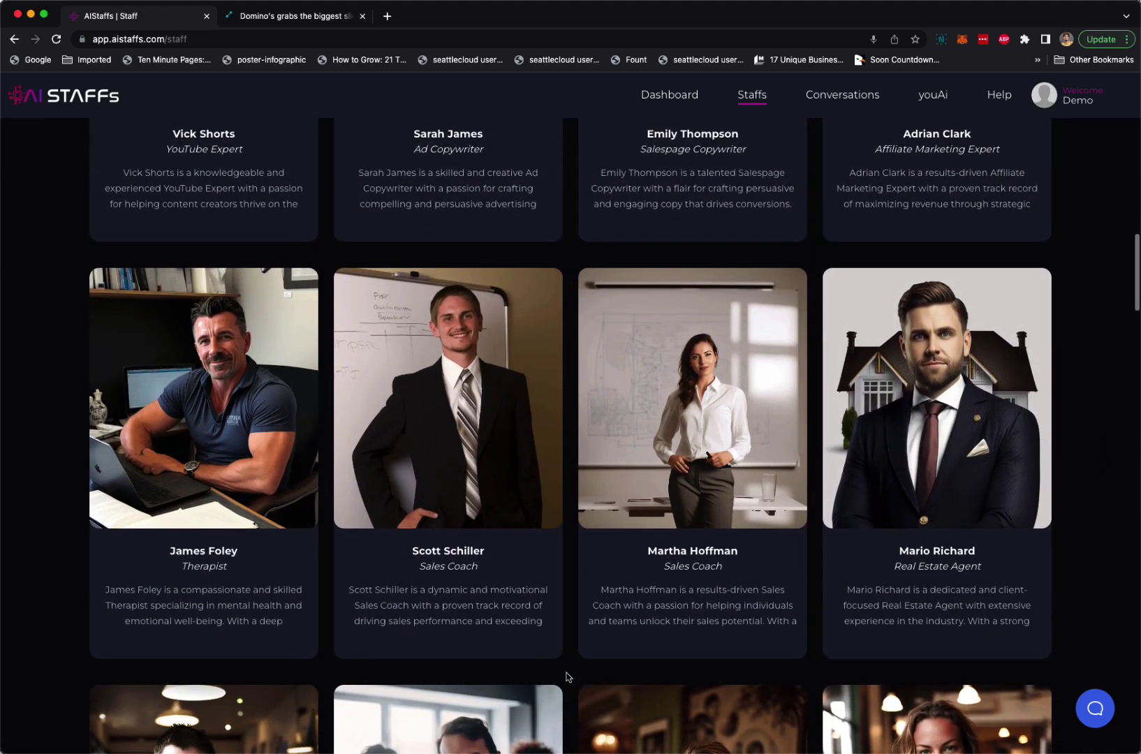
scroll(566, 678, down, 2)
scroll(567, 678, down, 1)
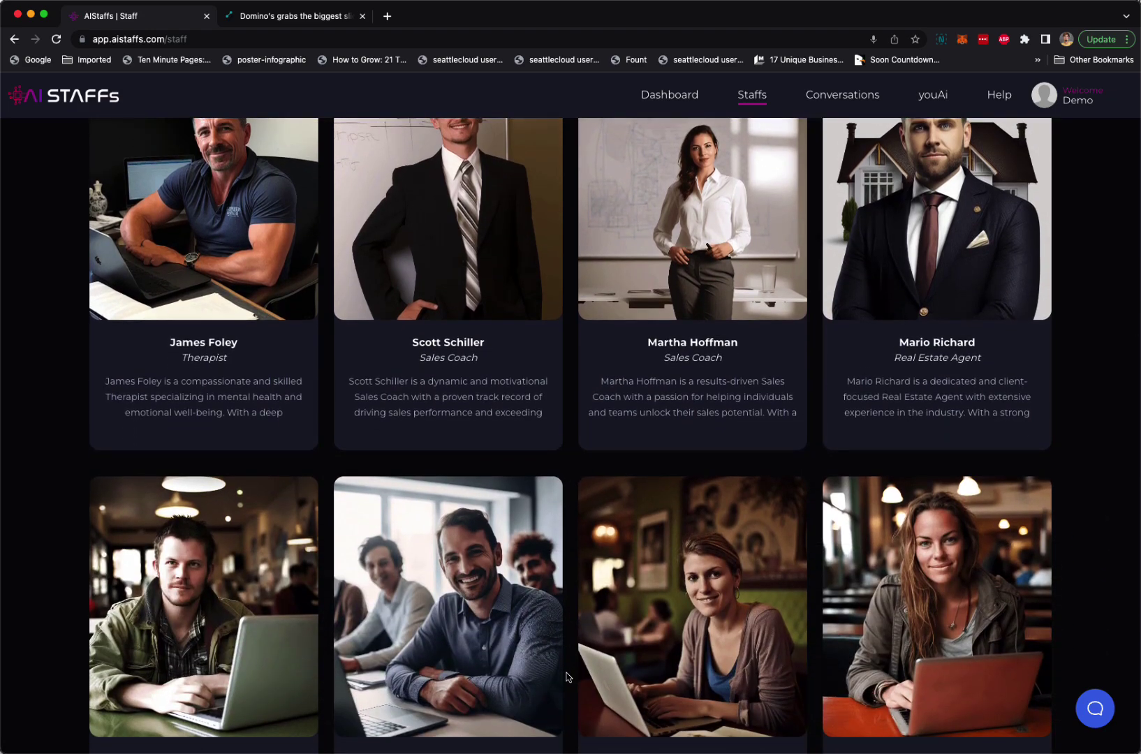
scroll(567, 678, down, 2)
scroll(566, 678, down, 2)
scroll(566, 678, down, 3)
scroll(566, 678, down, 1)
scroll(566, 678, down, 2)
scroll(566, 678, down, 2)
scroll(567, 677, down, 1)
scroll(566, 678, down, 1)
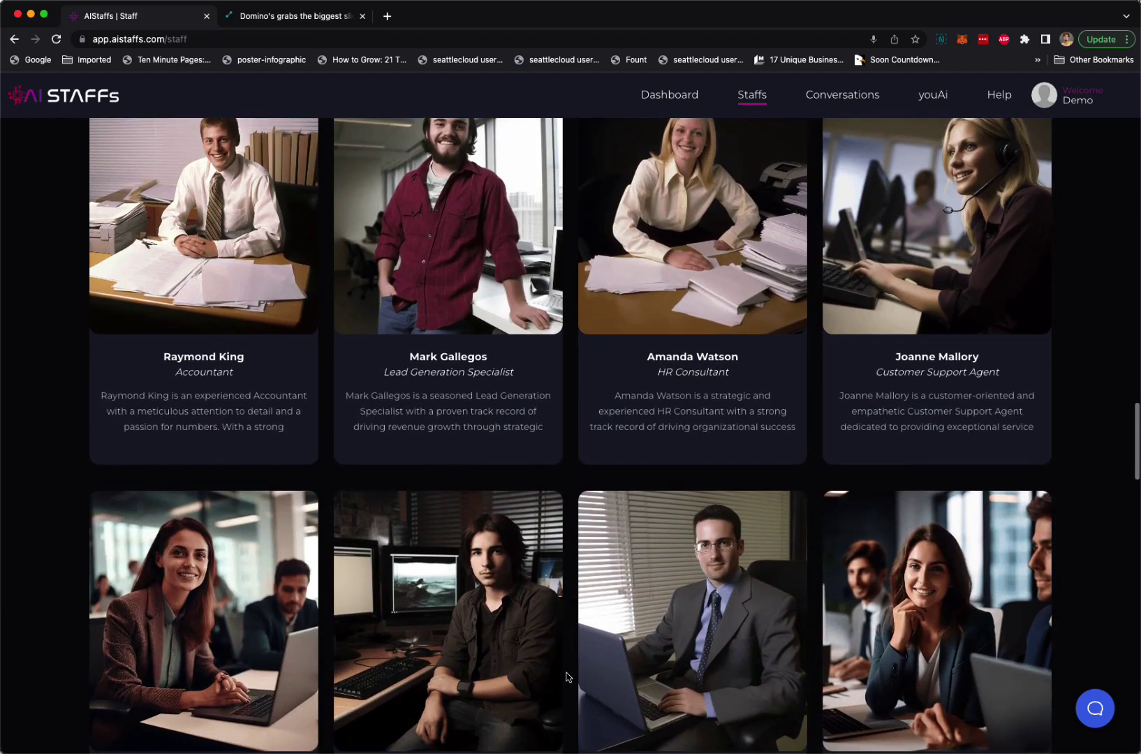
scroll(567, 678, down, 2)
scroll(566, 678, down, 2)
scroll(566, 678, down, 6)
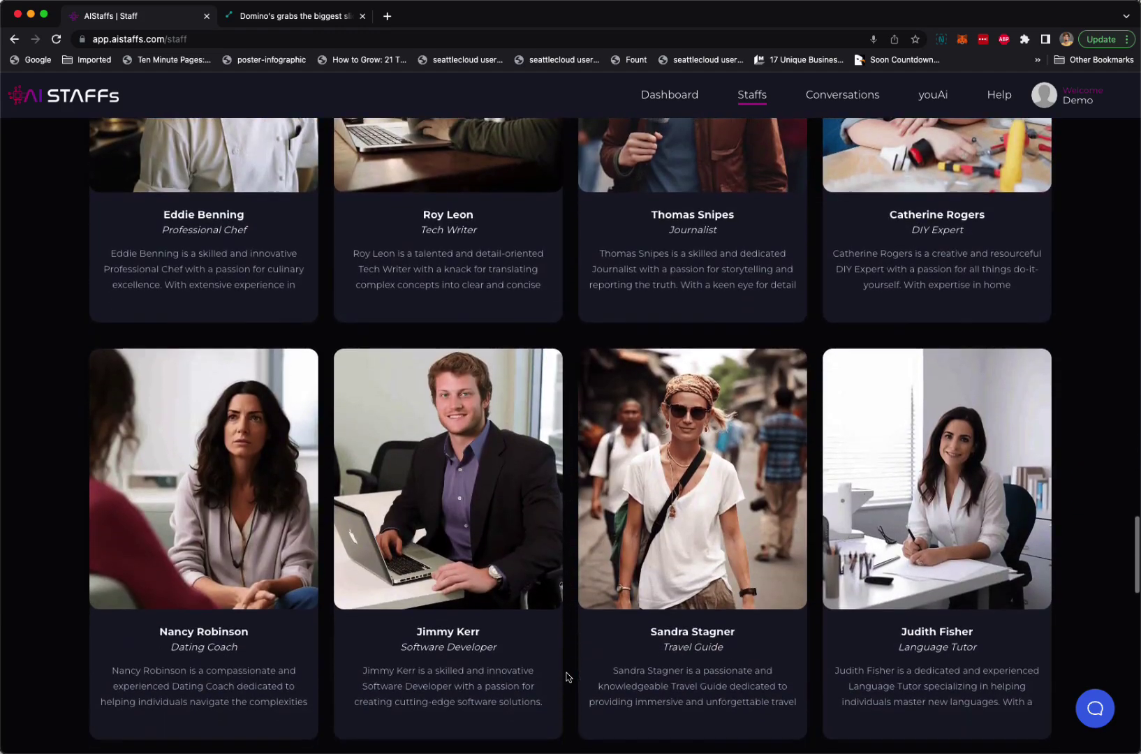
scroll(566, 678, down, 2)
scroll(567, 679, down, 2)
scroll(566, 678, down, 1)
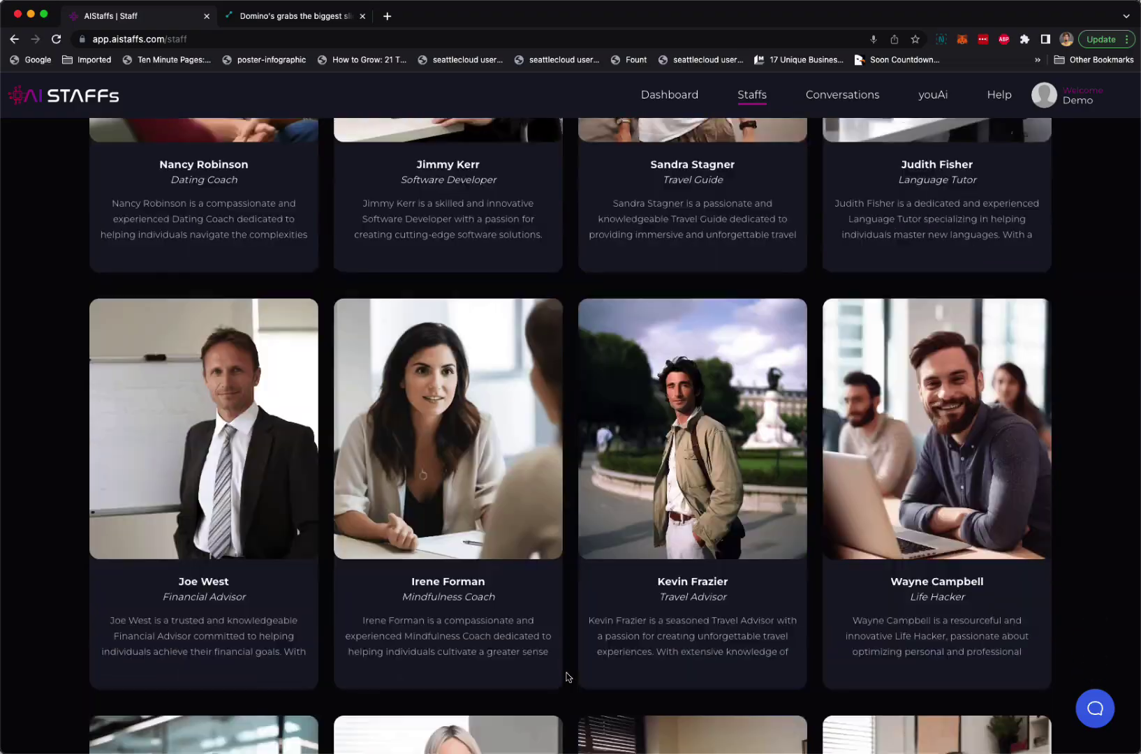
scroll(566, 677, down, 4)
scroll(566, 678, down, 3)
scroll(567, 678, up, 10)
scroll(566, 677, up, 4)
scroll(567, 678, up, 3)
scroll(566, 678, up, 5)
scroll(567, 678, up, 5)
scroll(567, 678, up, 5)
scroll(566, 678, up, 5)
scroll(566, 679, up, 2)
scroll(566, 679, down, 1)
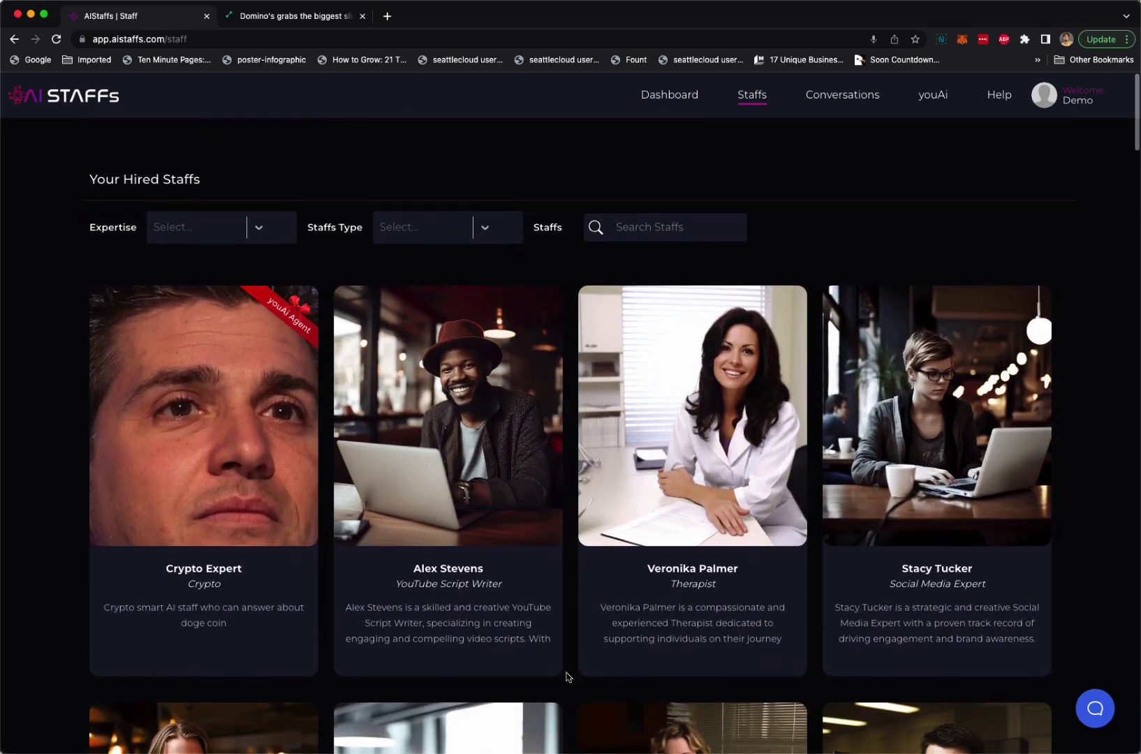